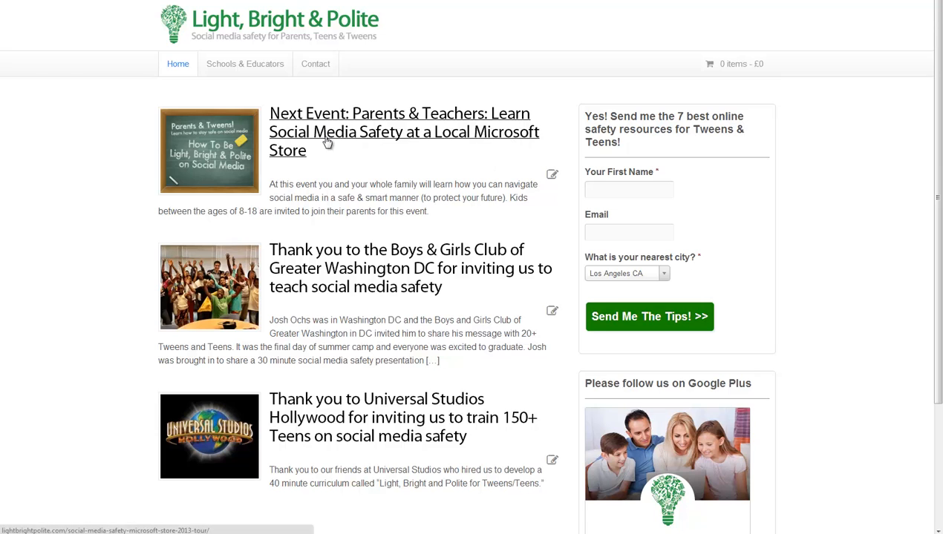
Step: Open the Microsoft Store event post and scroll through its page
{"action": "left_click", "coordinate": [434, 137]}
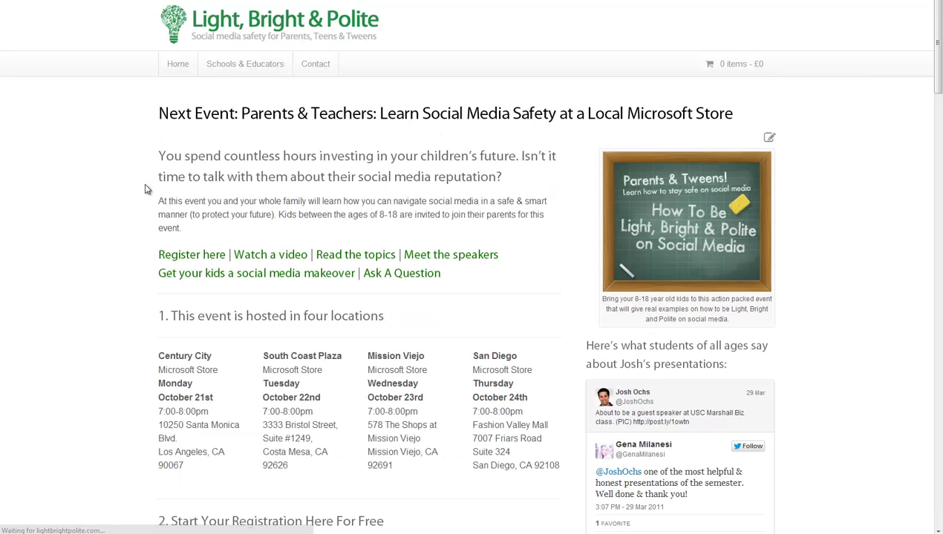
{"action": "scroll", "coordinate": [147, 188], "scroll_direction": "down", "scroll_amount": 4}
{"action": "scroll", "coordinate": [147, 189], "scroll_direction": "down", "scroll_amount": 6}
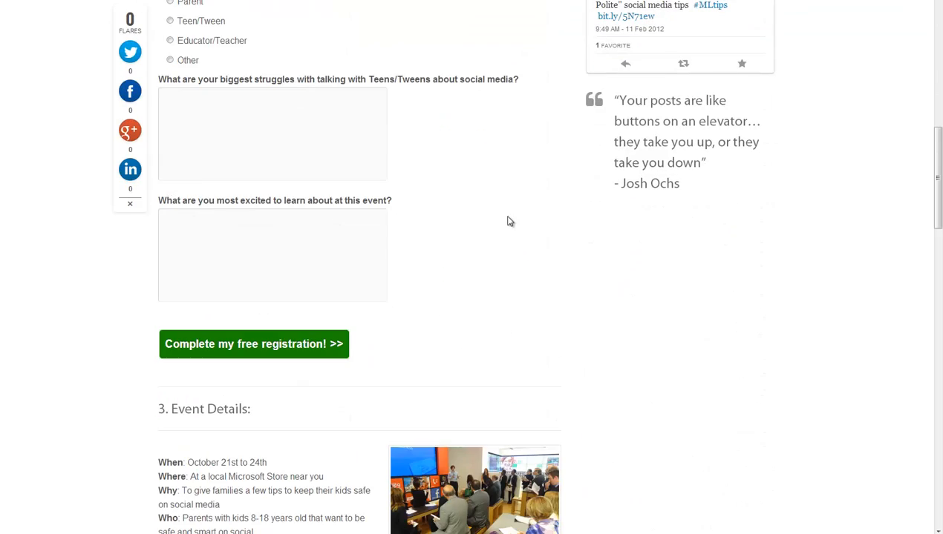
{"action": "scroll", "coordinate": [508, 220], "scroll_direction": "down", "scroll_amount": 4}
{"action": "scroll", "coordinate": [508, 220], "scroll_direction": "up", "scroll_amount": 15}
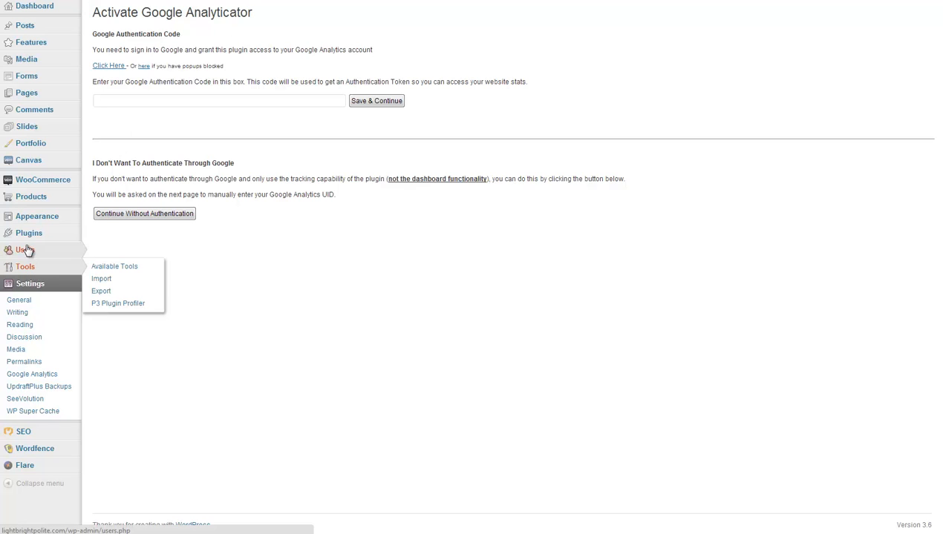
Step: Copy the Google Analyticator name from Installed Plugins and search for it under Add New
{"action": "mouse_move", "coordinate": [28, 236]}
{"action": "left_click", "coordinate": [123, 234]}
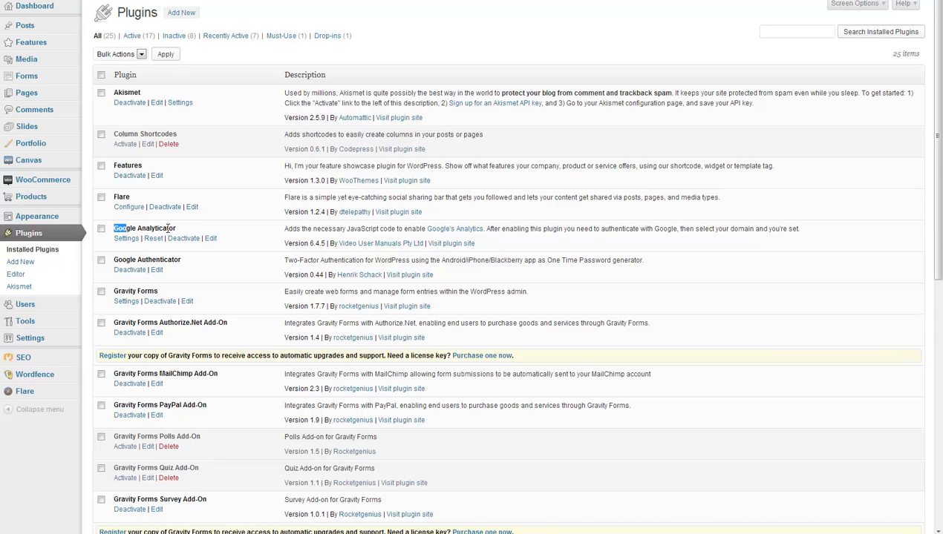
{"action": "left_click_drag", "start_coordinate": [114, 229], "coordinate": [178, 233]}
{"action": "key", "text": "ctrl+c"}
{"action": "left_click", "coordinate": [187, 15]}
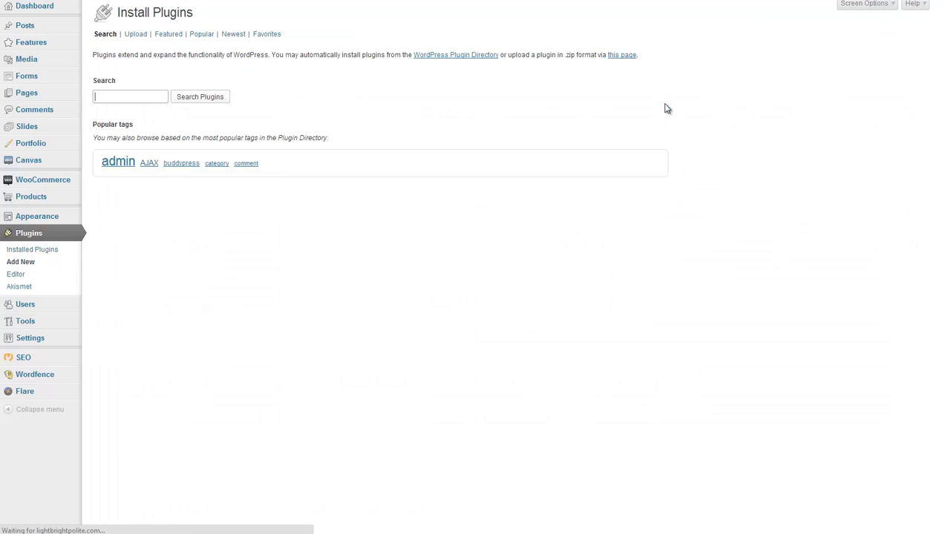
{"action": "left_click", "coordinate": [143, 97]}
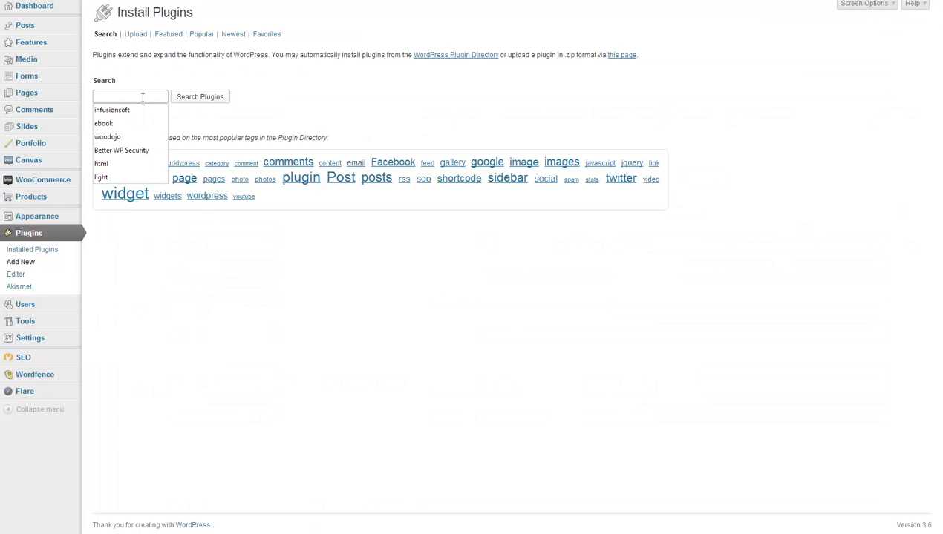
{"action": "key", "text": "ctrl+v"}
{"action": "left_click", "coordinate": [221, 98]}
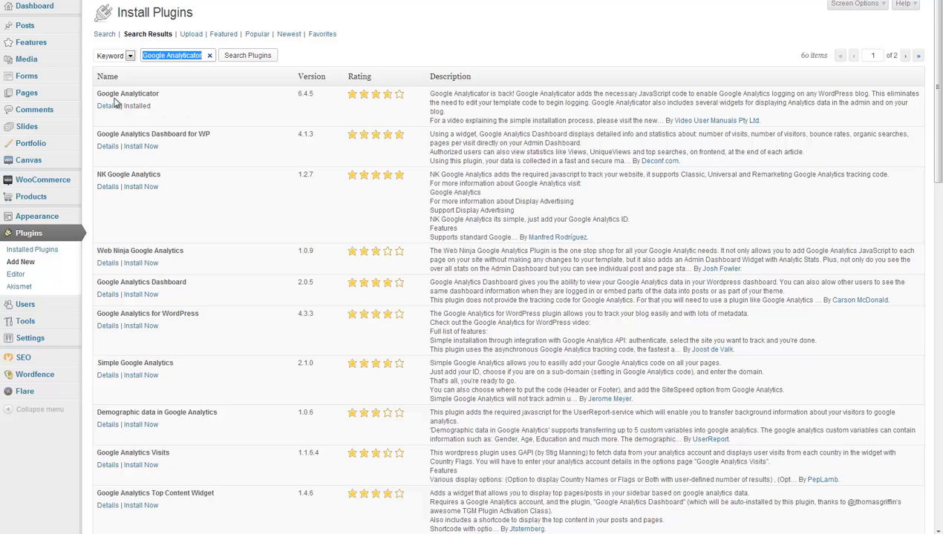
Step: Review the Google Analyticator plugin details, including its download count, then close them
{"action": "left_click", "coordinate": [113, 107]}
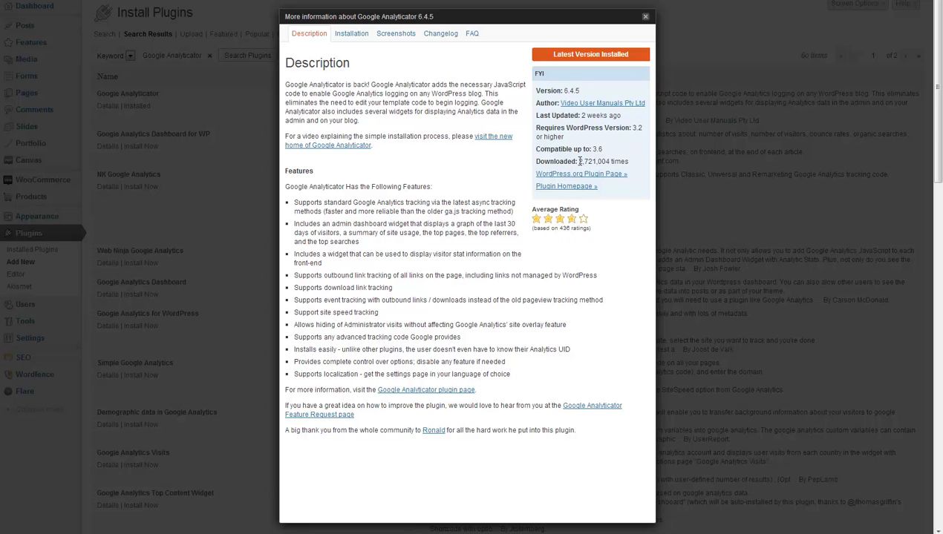
{"action": "left_click_drag", "start_coordinate": [578, 161], "coordinate": [630, 164]}
{"action": "left_click", "coordinate": [631, 164]}
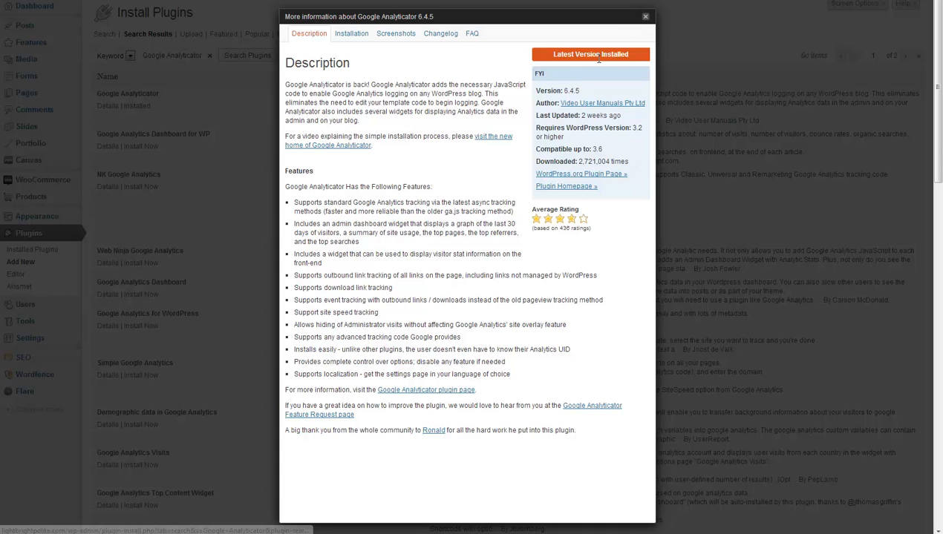
{"action": "left_click", "coordinate": [645, 17]}
Step: Go to Google Analyticator's settings activation page and open a new browser tab
{"action": "left_click", "coordinate": [31, 253]}
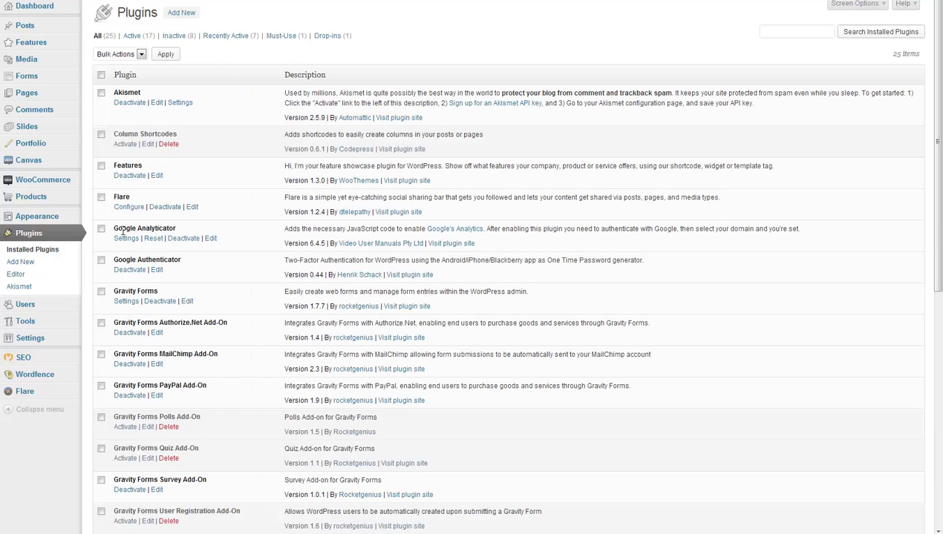
{"action": "left_click", "coordinate": [127, 240]}
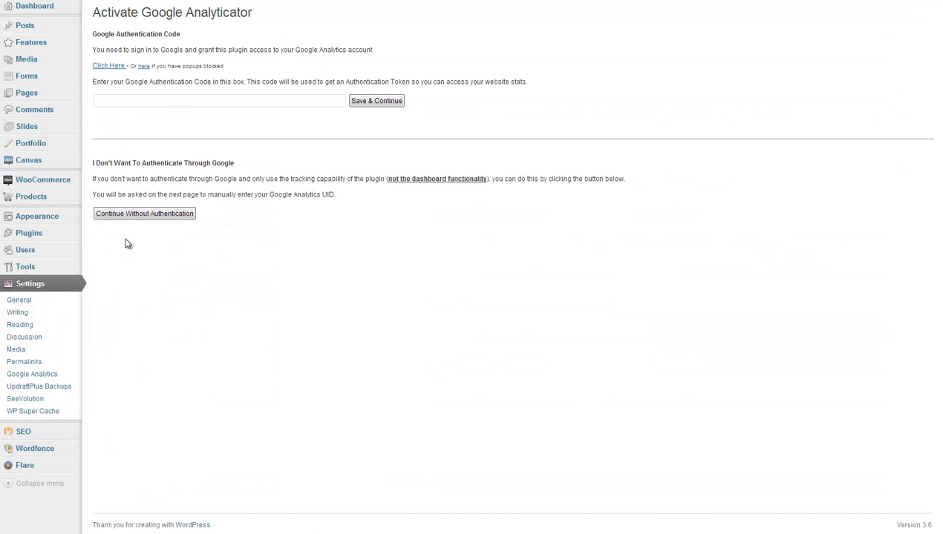
{"action": "left_click", "coordinate": [193, 99]}
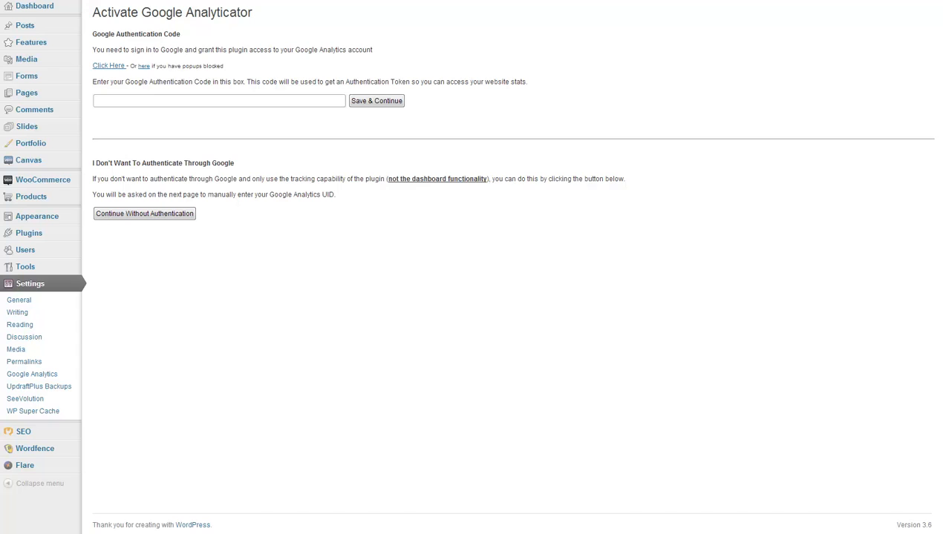
{"action": "key", "text": "ctrl+t"}
Step: Load google.com/analytics from the 'googl' address suggestion and sign in
{"action": "type", "text": "google.c"}
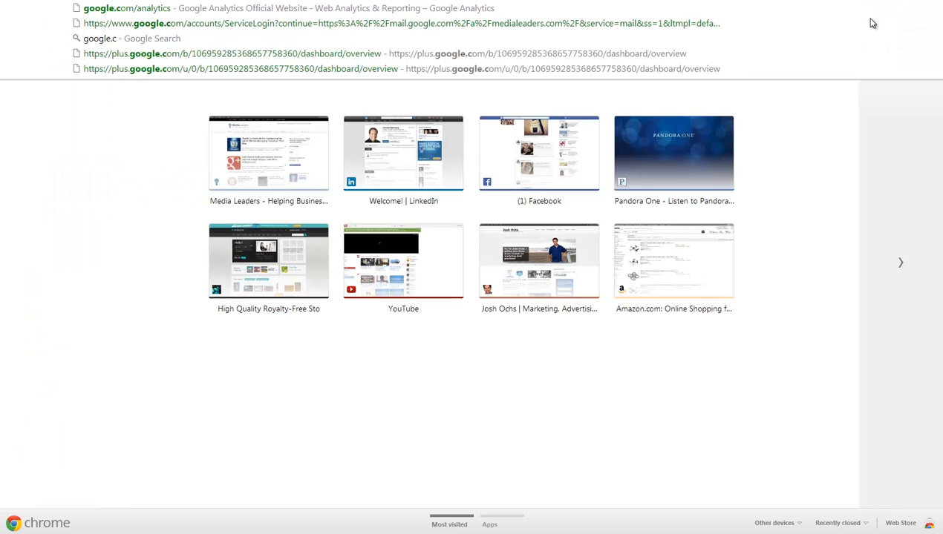
{"action": "key", "text": "Down"}
{"action": "key", "text": "Return"}
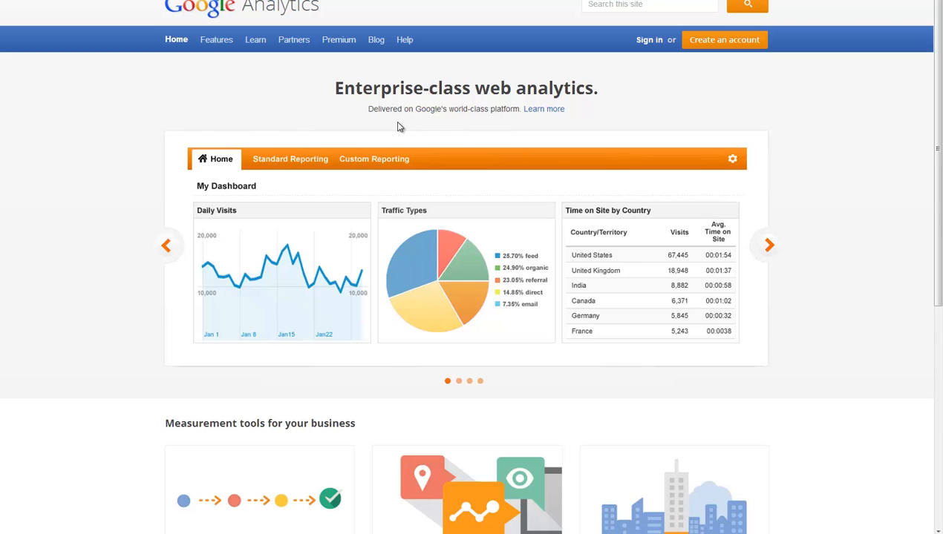
{"action": "left_click", "coordinate": [648, 41]}
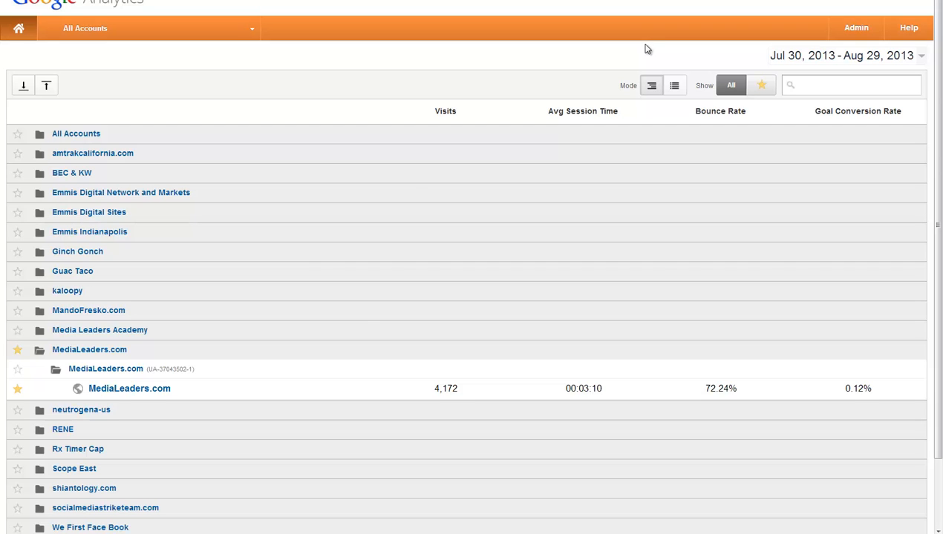
Step: Expand and collapse All Accounts to review the listed accounts like MediaLeaders.com
{"action": "scroll", "coordinate": [235, 331], "scroll_direction": "down", "scroll_amount": 2}
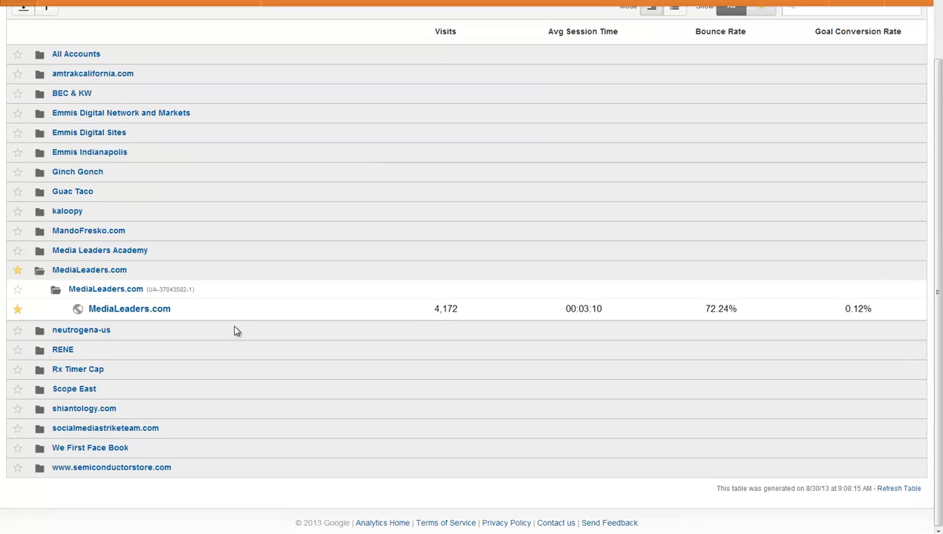
{"action": "scroll", "coordinate": [234, 331], "scroll_direction": "up", "scroll_amount": 2}
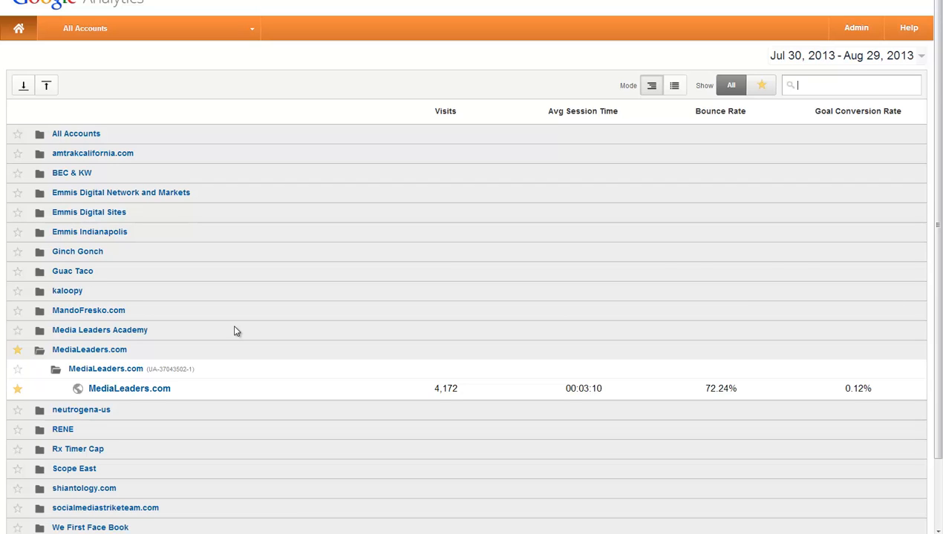
{"action": "left_click", "coordinate": [85, 136]}
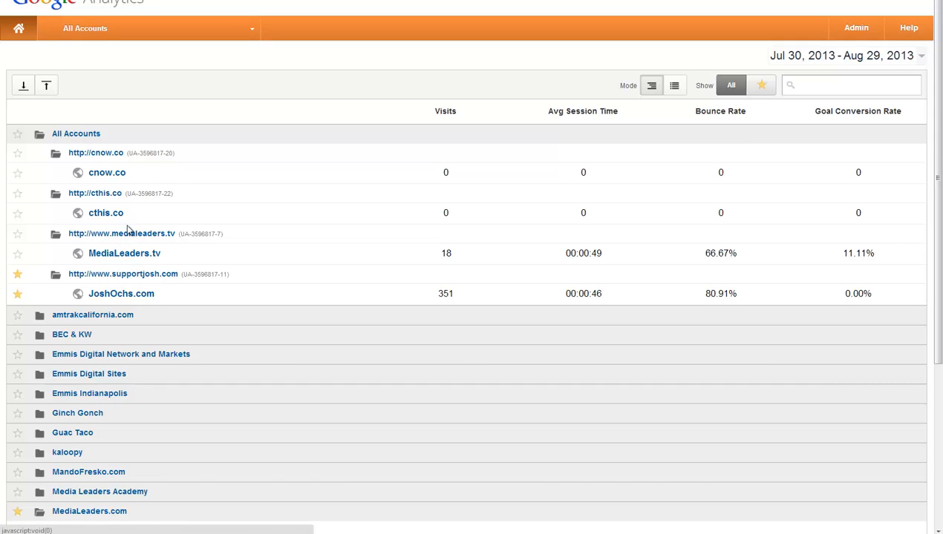
{"action": "left_click", "coordinate": [77, 136]}
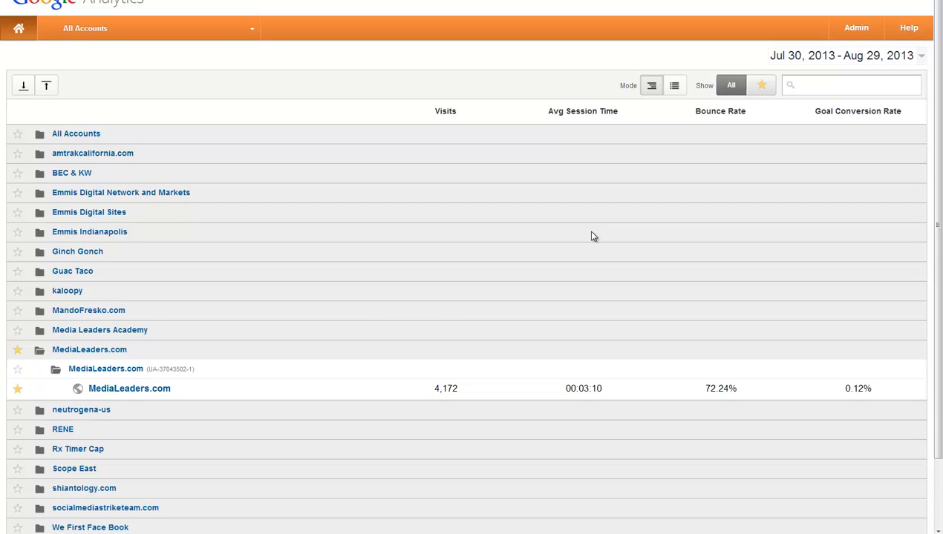
Step: From Admin, choose 'Create new account' in the Account dropdown for a Universal Analytics web site
{"action": "left_click", "coordinate": [854, 33]}
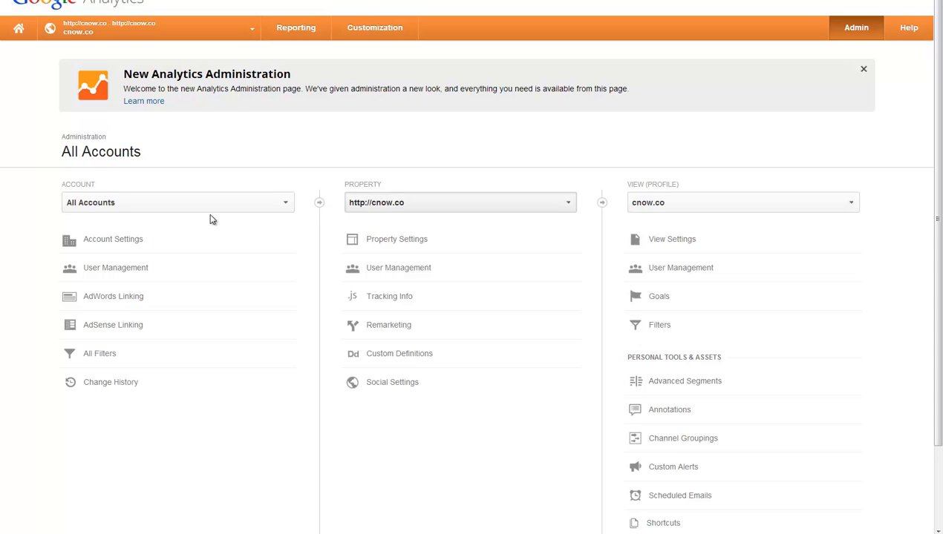
{"action": "left_click", "coordinate": [373, 209]}
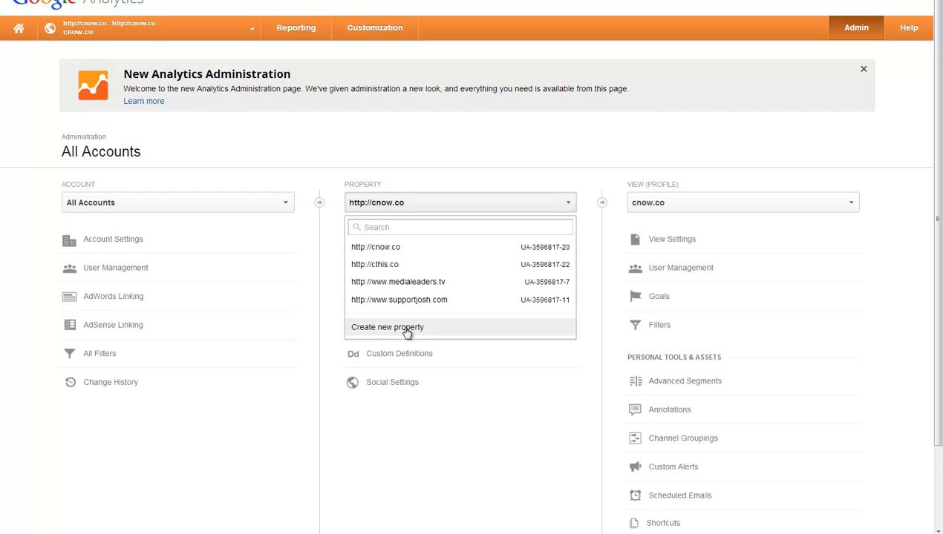
{"action": "left_click", "coordinate": [111, 207]}
{"action": "left_click", "coordinate": [123, 411]}
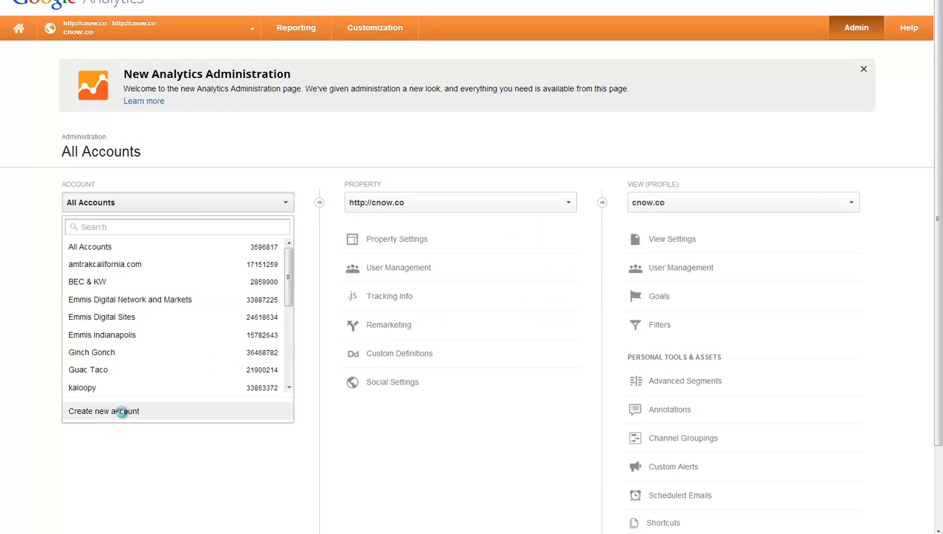
{"action": "scroll", "coordinate": [528, 275], "scroll_direction": "down", "scroll_amount": 2}
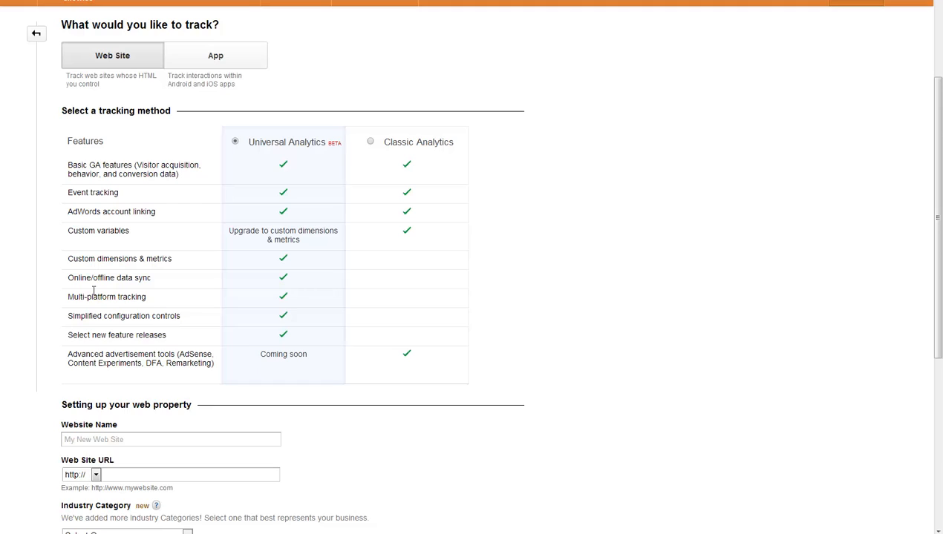
Step: Enter LightBrightPolite.com as Website Name and lightbrightpolite.com as Web Site URL
{"action": "scroll", "coordinate": [170, 300], "scroll_direction": "down", "scroll_amount": 1}
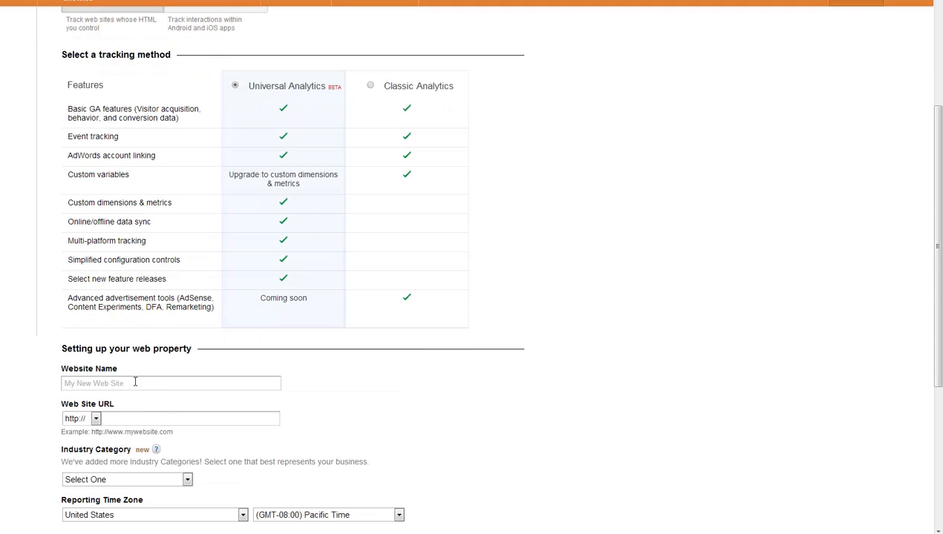
{"action": "left_click", "coordinate": [134, 380]}
{"action": "type", "text": "Lig"}
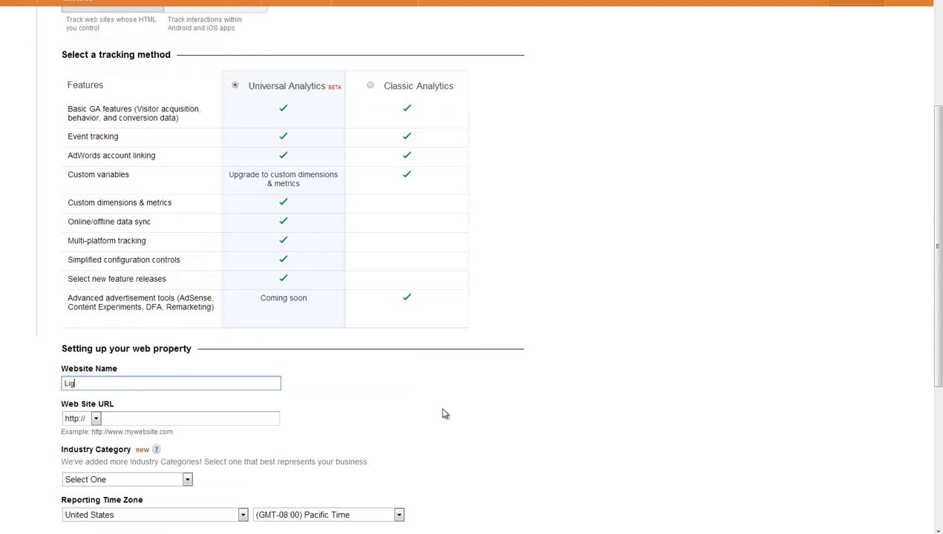
{"action": "type", "text": "htBrightPolite.com"}
{"action": "left_click", "coordinate": [443, 414]}
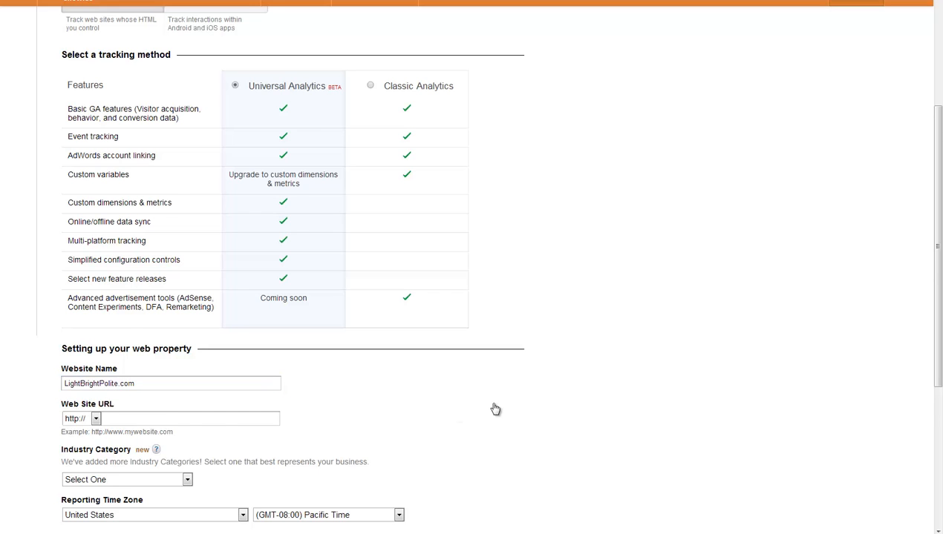
{"action": "scroll", "coordinate": [492, 409], "scroll_direction": "down", "scroll_amount": 1}
{"action": "left_click", "coordinate": [131, 362]}
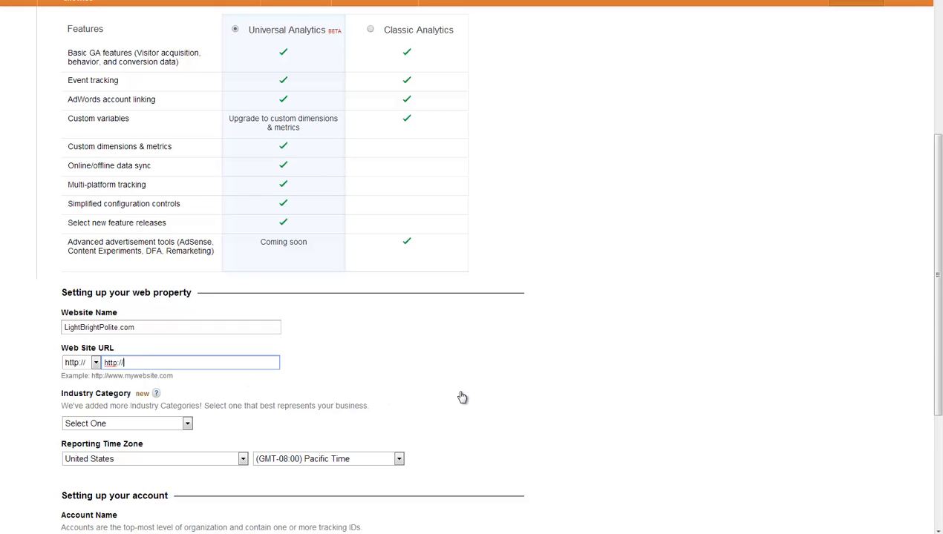
{"action": "type", "text": "lightbrightpolite.com"}
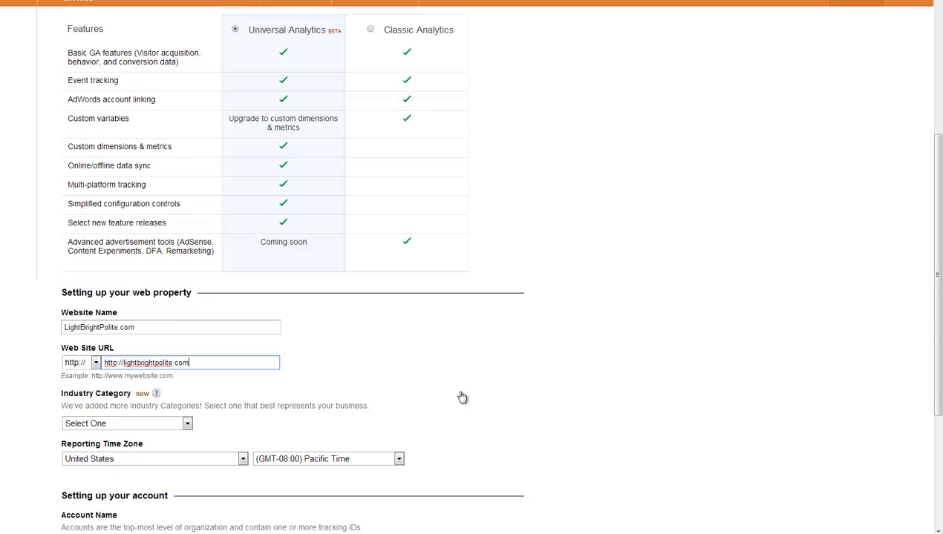
{"action": "left_click", "coordinate": [504, 357]}
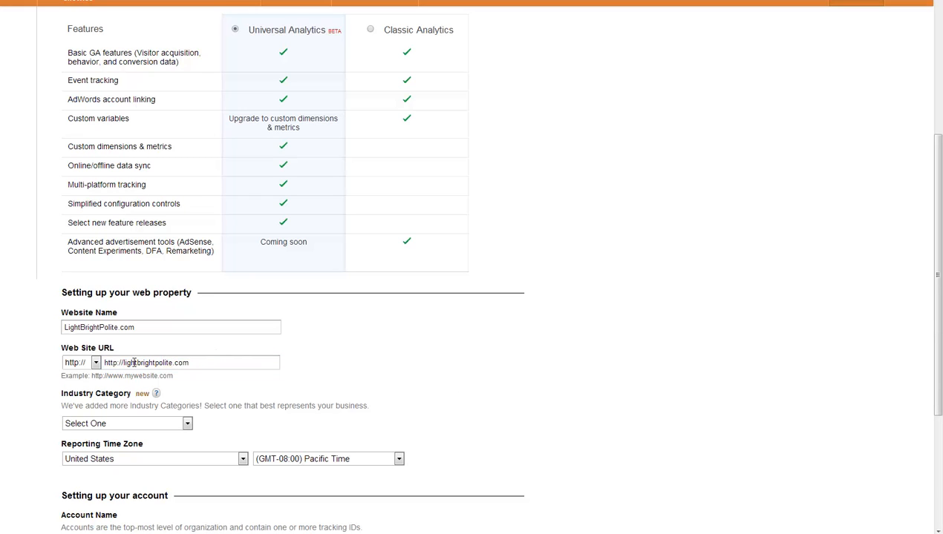
Step: Copy the site URL and verify it loads in a temporary new tab
{"action": "left_click_drag", "start_coordinate": [124, 363], "coordinate": [86, 362]}
{"action": "key", "text": "ctrl+c"}
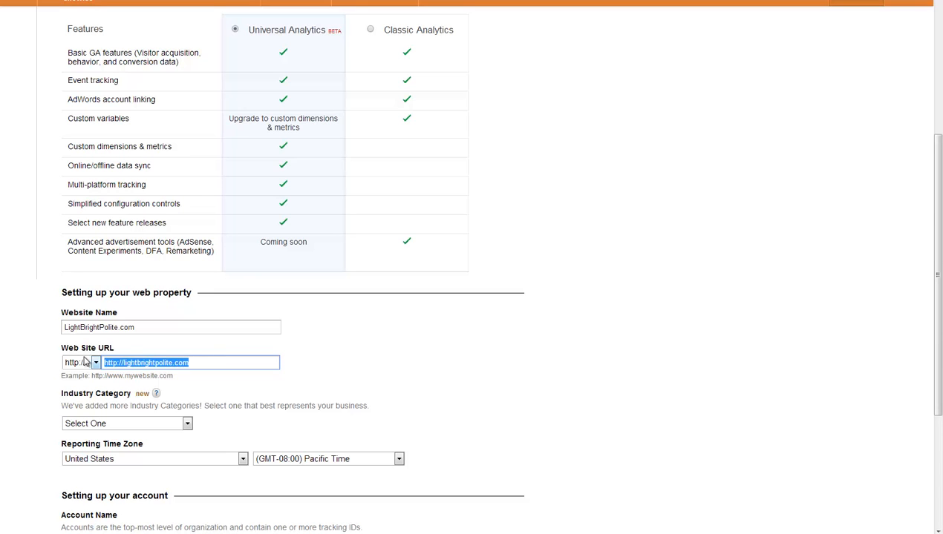
{"action": "key", "text": "ctrl+t"}
{"action": "key", "text": "ctrl+v"}
{"action": "key", "text": "Return"}
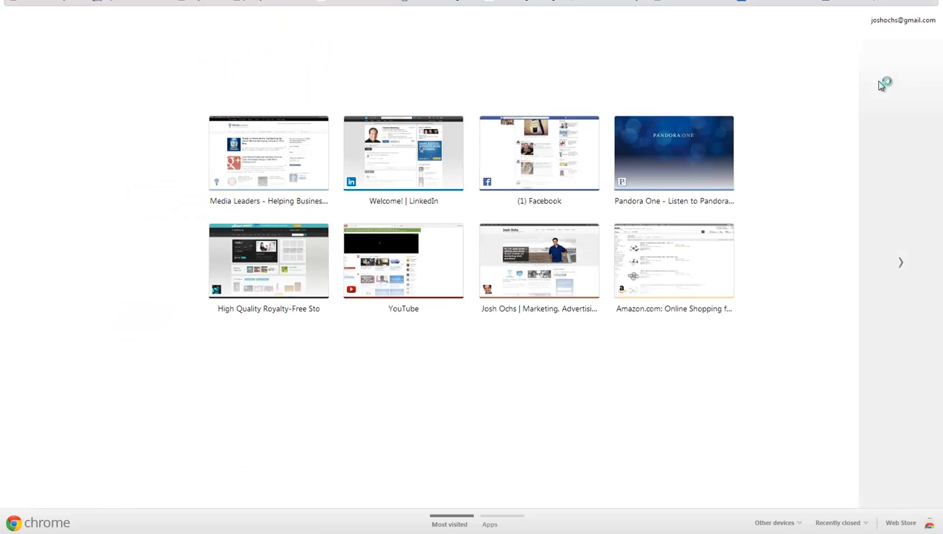
{"action": "key", "text": "ctrl+w"}
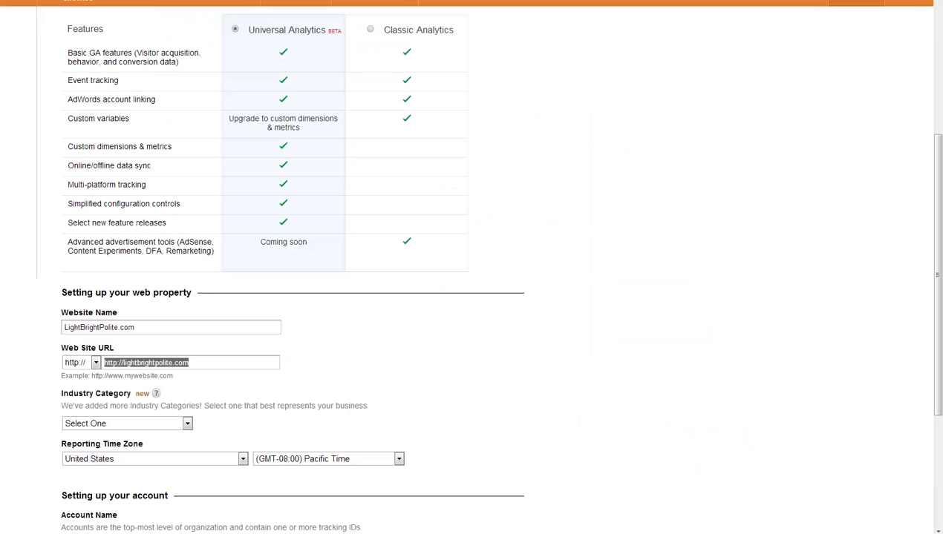
Step: Set the Industry Category to Jobs and Education
{"action": "left_click", "coordinate": [143, 422]}
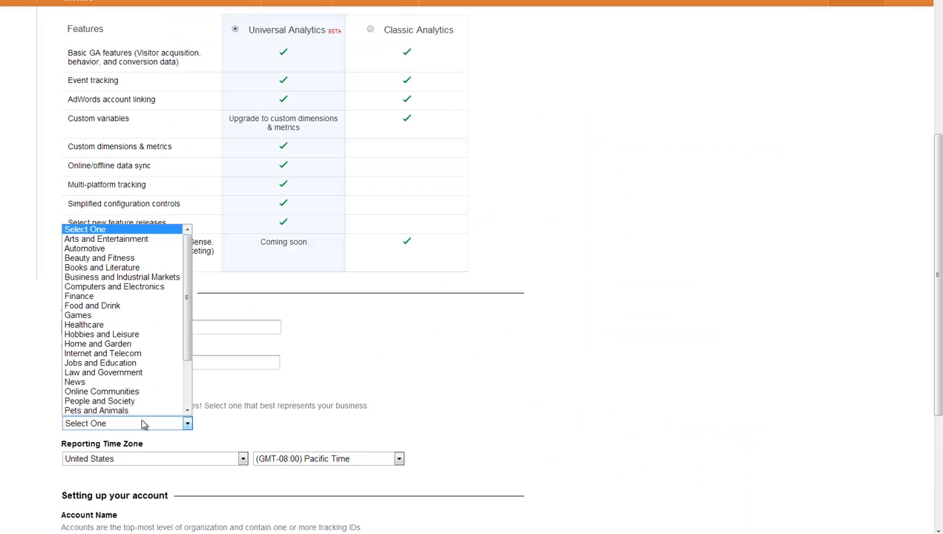
{"action": "left_click", "coordinate": [129, 364]}
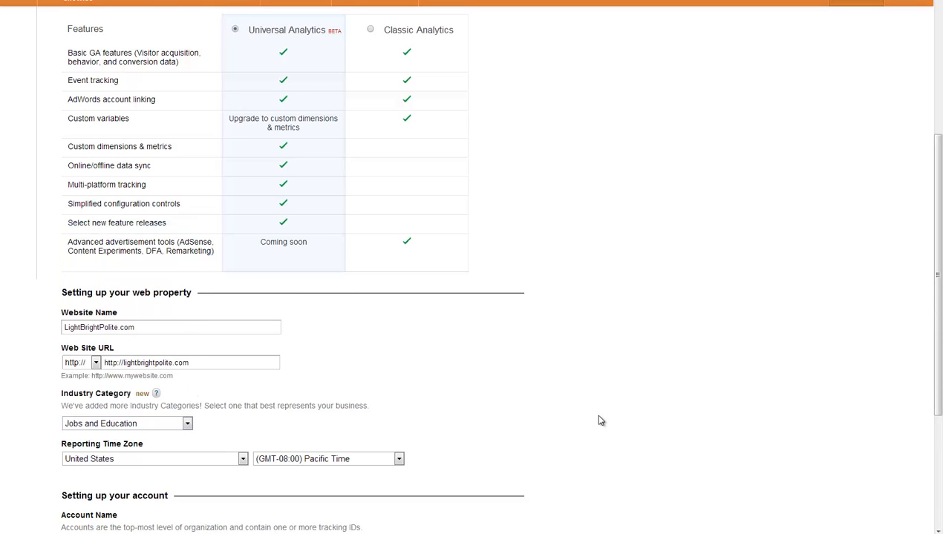
{"action": "scroll", "coordinate": [600, 420], "scroll_direction": "down", "scroll_amount": 1}
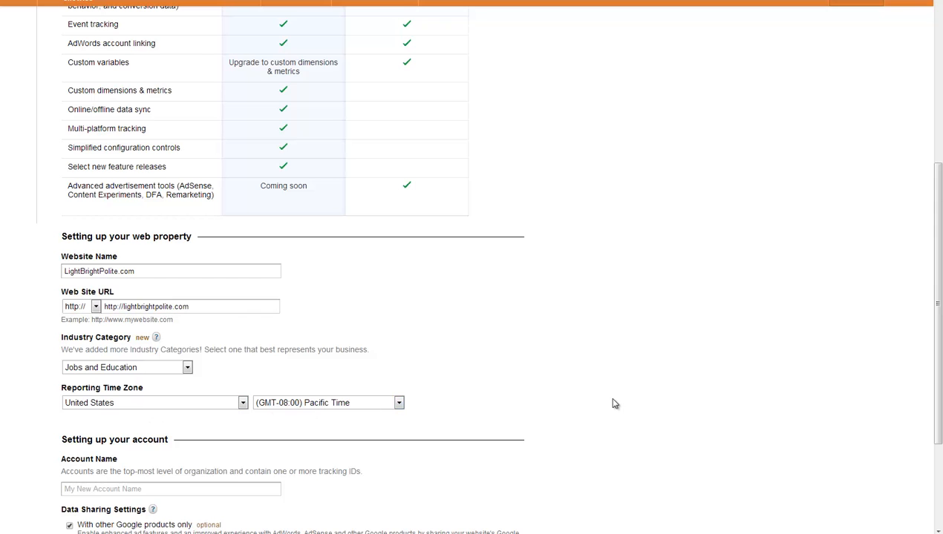
{"action": "scroll", "coordinate": [615, 404], "scroll_direction": "down", "scroll_amount": 3}
Step: Enter LightBrightPolite.com as the Account Name and recheck the website name
{"action": "left_click", "coordinate": [171, 328]}
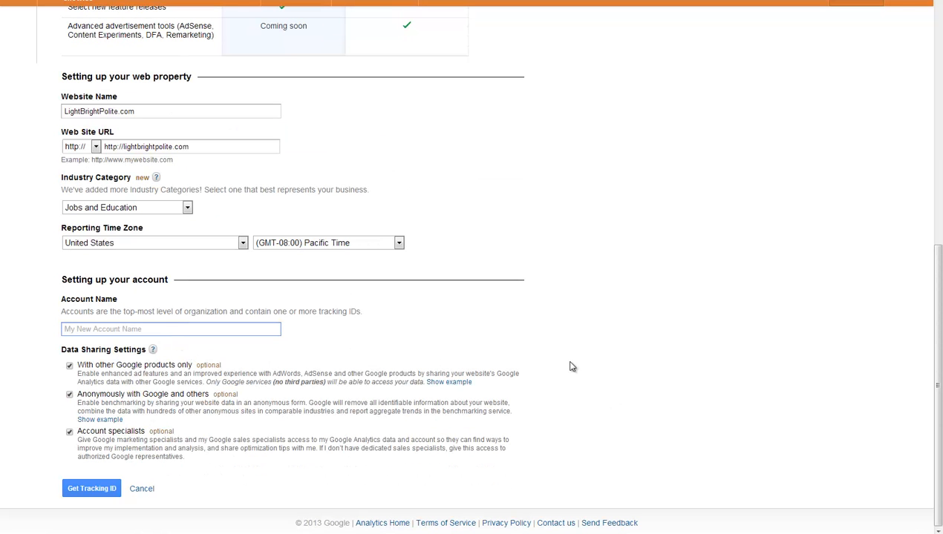
{"action": "type", "text": "LightBrightPolite.com"}
{"action": "left_click", "coordinate": [572, 367]}
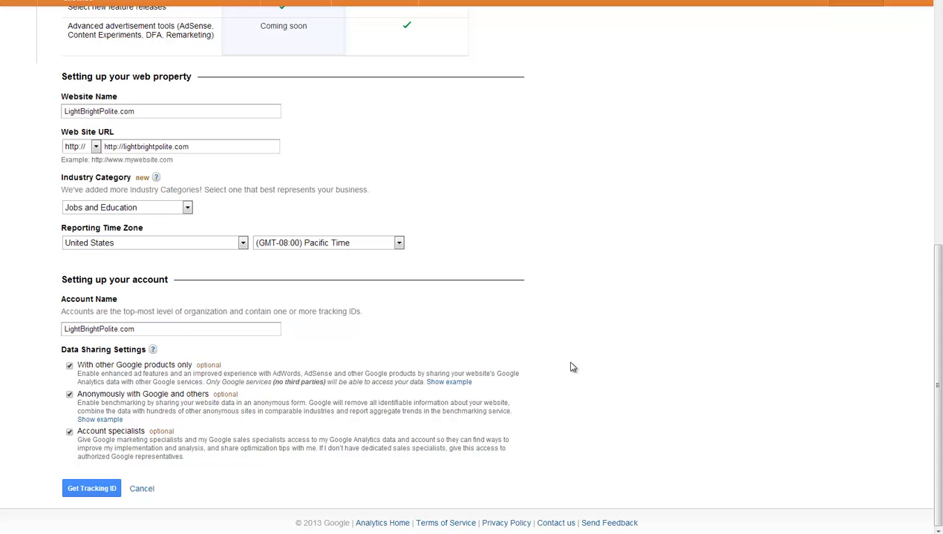
{"action": "scroll", "coordinate": [401, 357], "scroll_direction": "up", "scroll_amount": 2}
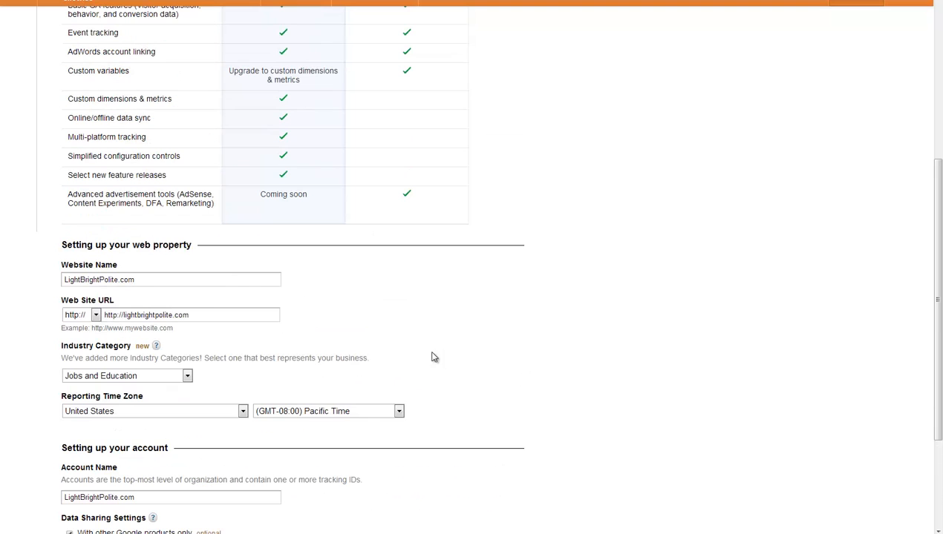
{"action": "left_click", "coordinate": [126, 280]}
{"action": "scroll", "coordinate": [605, 351], "scroll_direction": "down", "scroll_amount": 2}
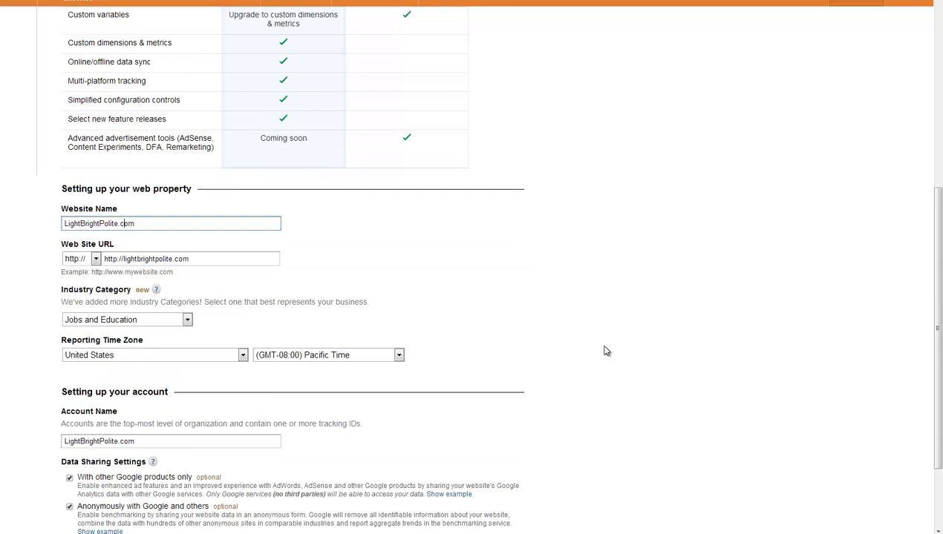
{"action": "scroll", "coordinate": [605, 352], "scroll_direction": "down", "scroll_amount": 1}
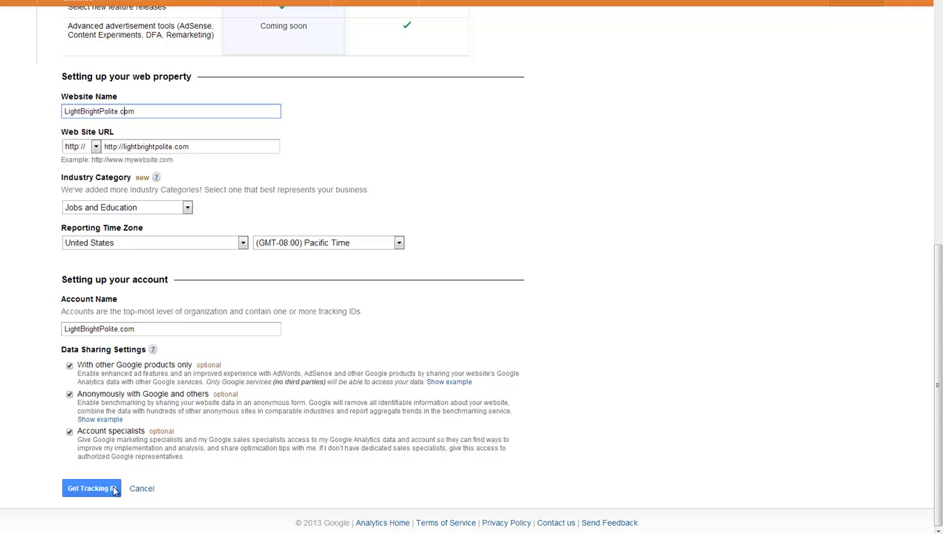
Step: Get the Tracking ID and accept the Google Analytics terms of service
{"action": "left_click", "coordinate": [86, 490]}
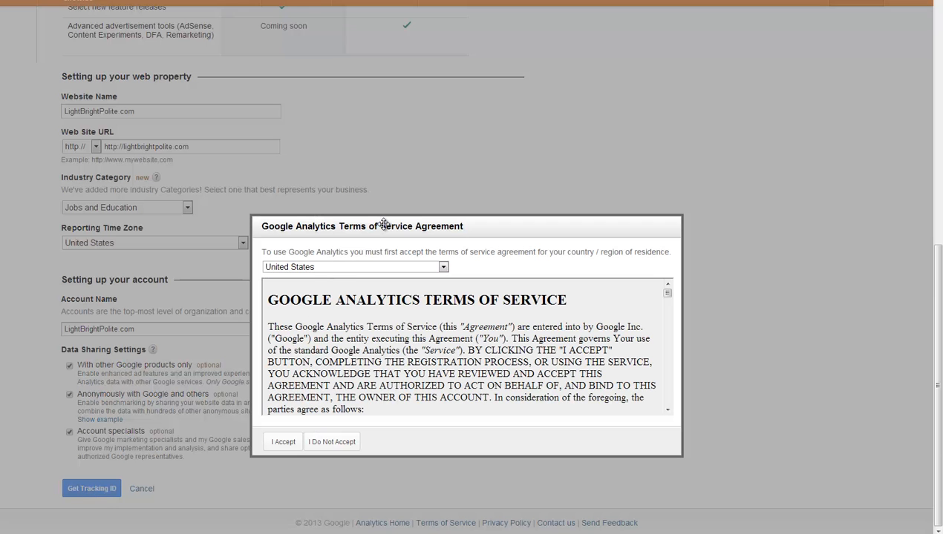
{"action": "scroll", "coordinate": [433, 320], "scroll_direction": "down", "scroll_amount": 6}
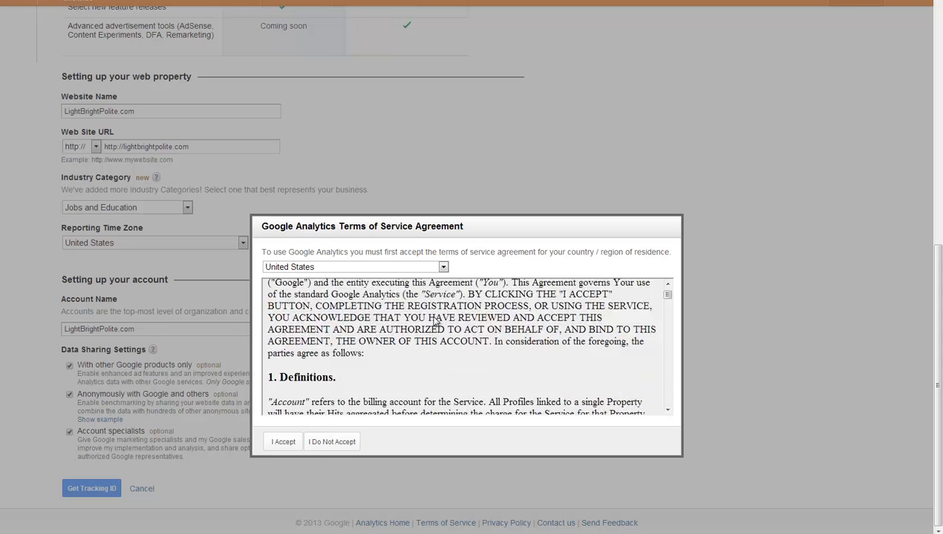
{"action": "left_click", "coordinate": [282, 444]}
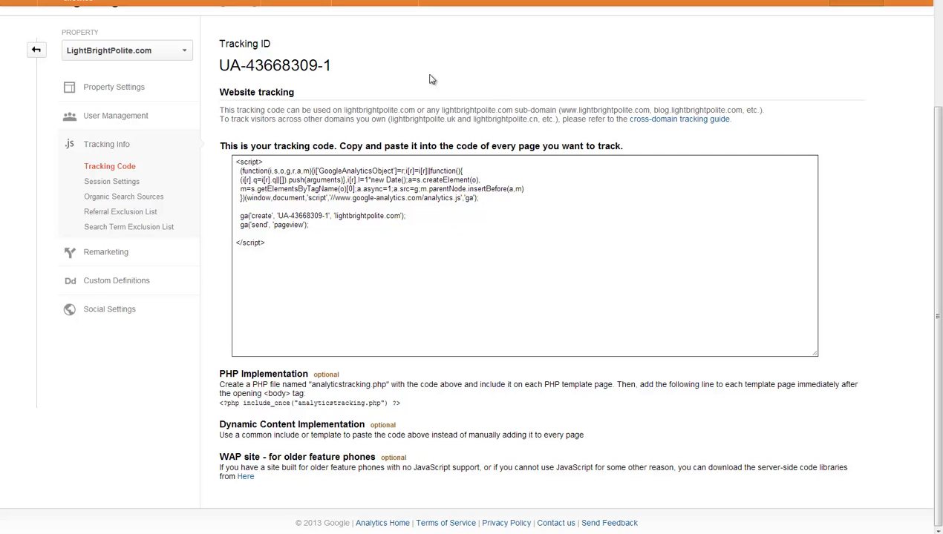
Step: Review the tracking ID, domain and PHP notes, then select the whole tracking code script
{"action": "left_click_drag", "start_coordinate": [248, 65], "coordinate": [331, 67]}
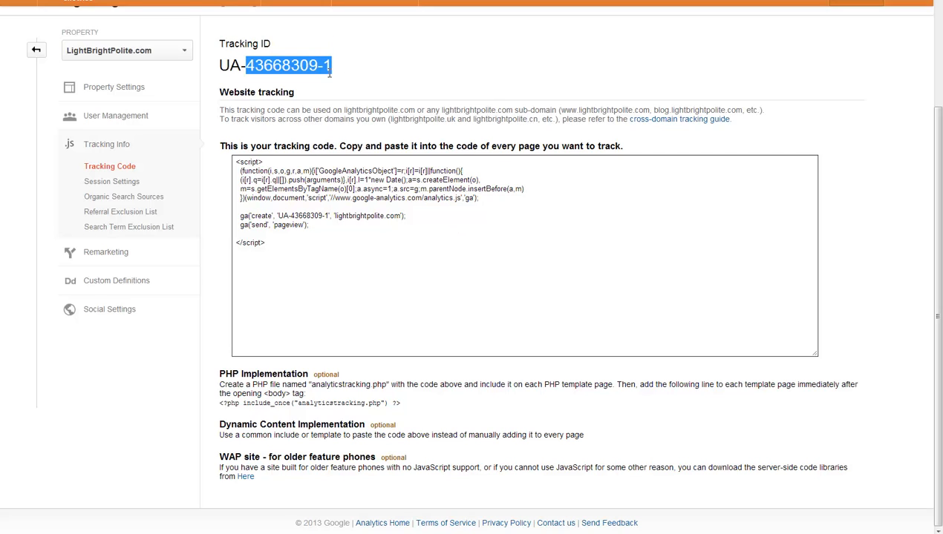
{"action": "left_click", "coordinate": [329, 72]}
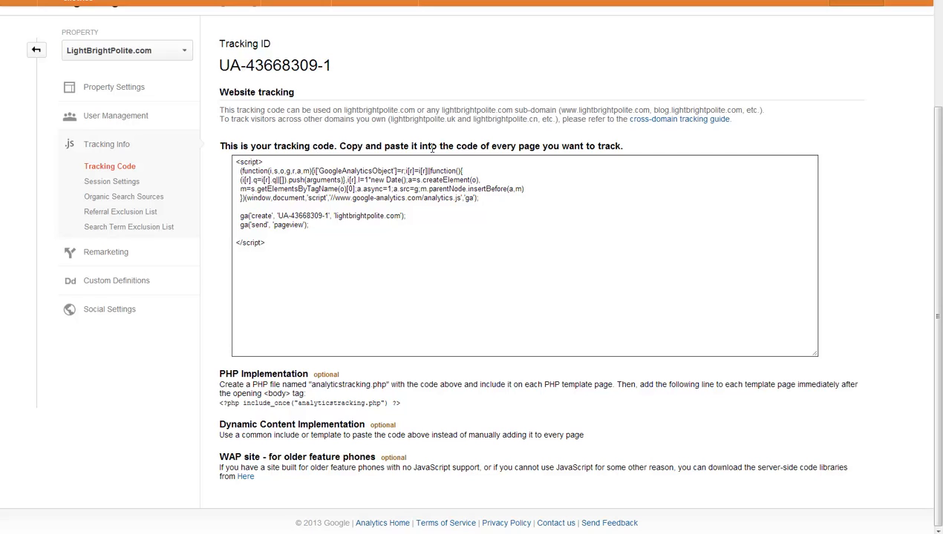
{"action": "left_click", "coordinate": [257, 268]}
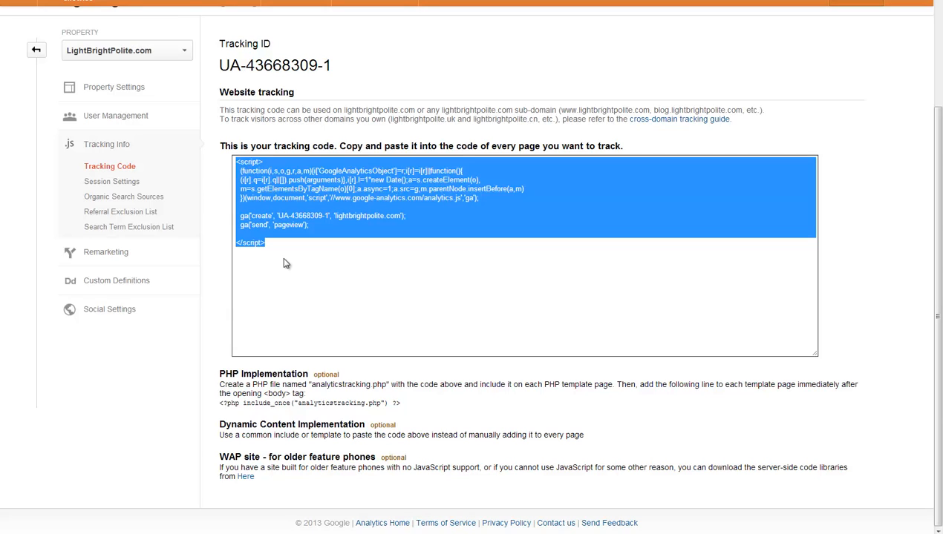
{"action": "left_click", "coordinate": [285, 263]}
{"action": "left_click", "coordinate": [267, 117]}
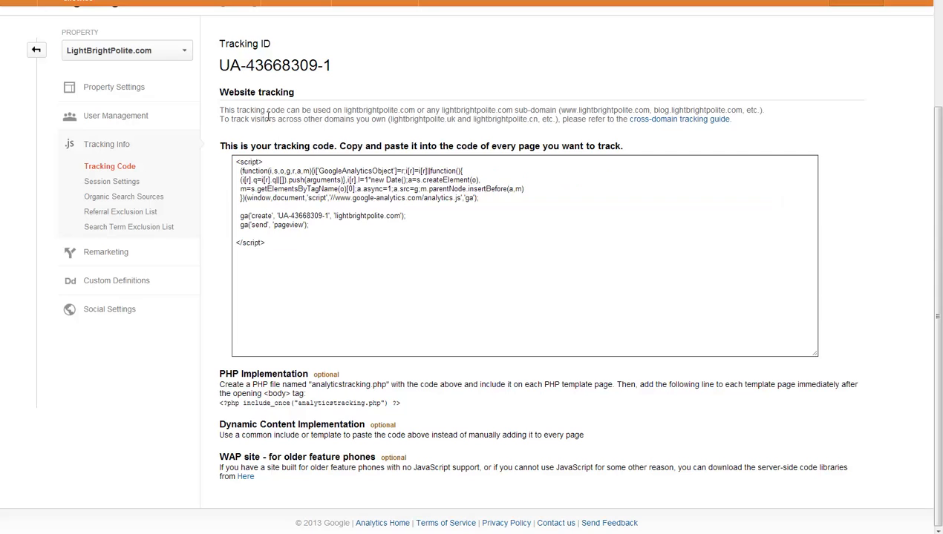
{"action": "left_click_drag", "start_coordinate": [561, 109], "coordinate": [758, 120]}
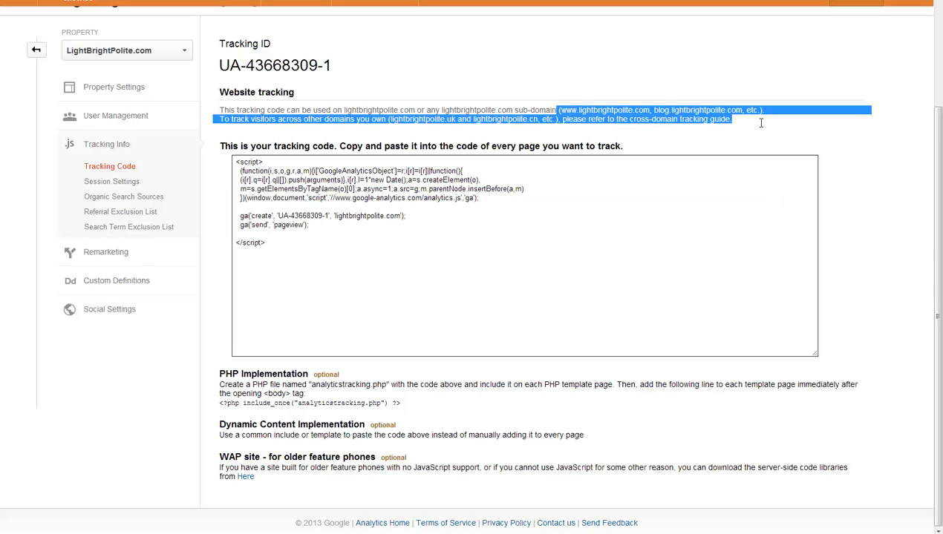
{"action": "left_click", "coordinate": [758, 125]}
{"action": "left_click_drag", "start_coordinate": [266, 386], "coordinate": [429, 400]}
{"action": "left_click", "coordinate": [429, 404]}
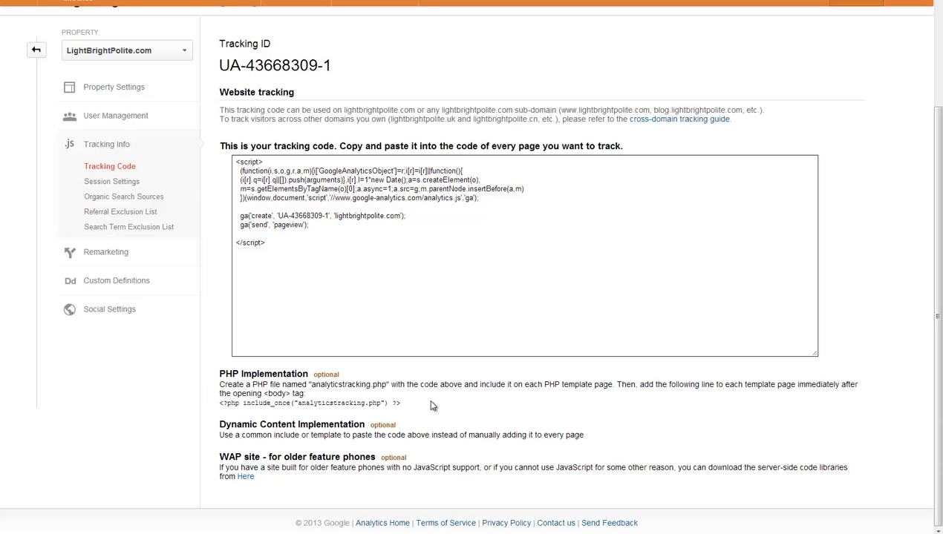
{"action": "left_click", "coordinate": [313, 250]}
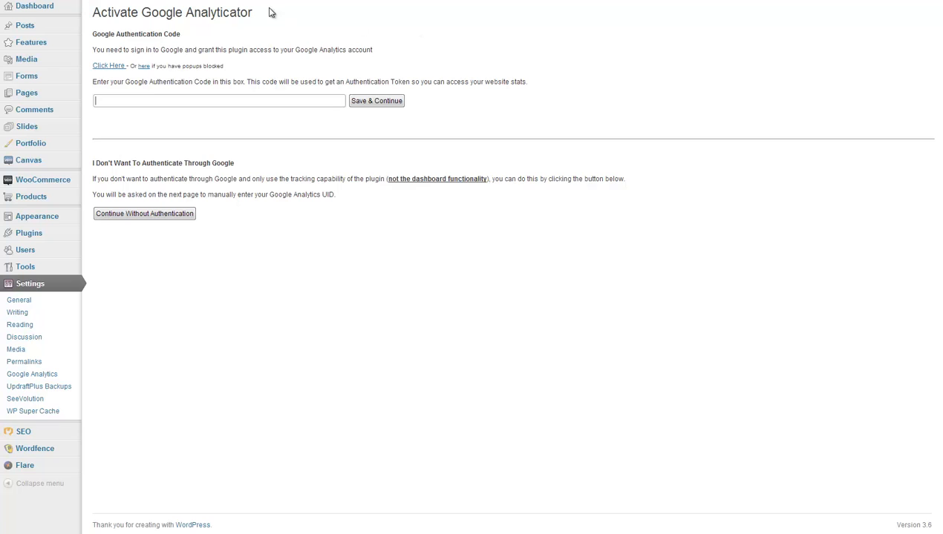
Step: Request a Google authentication code and grant the plugin access to Analytics data
{"action": "left_click_drag", "start_coordinate": [92, 13], "coordinate": [303, 10]}
{"action": "left_click", "coordinate": [303, 13]}
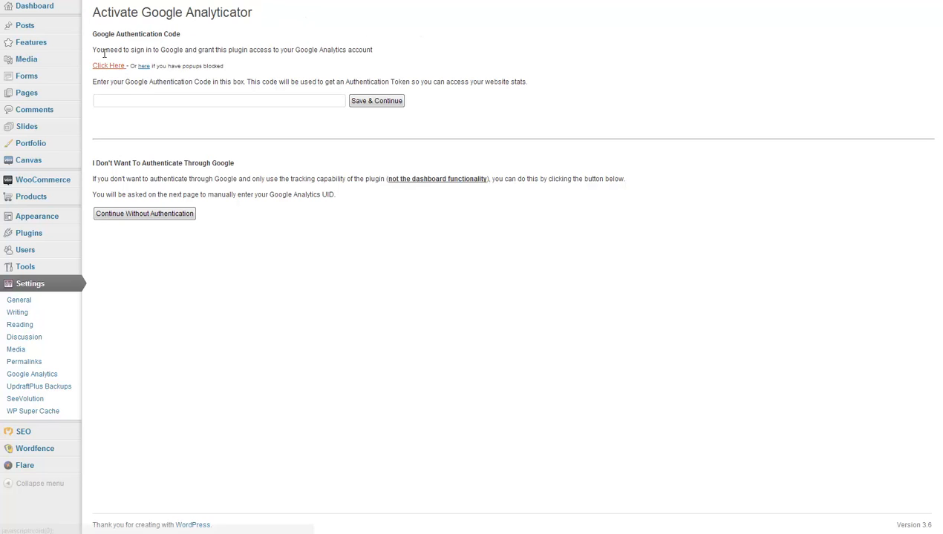
{"action": "left_click", "coordinate": [111, 101]}
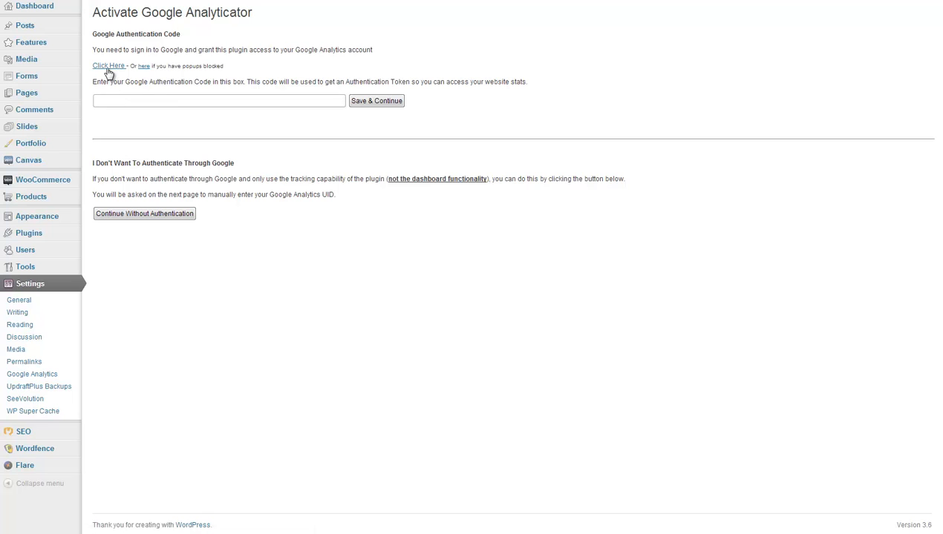
{"action": "left_click", "coordinate": [108, 69]}
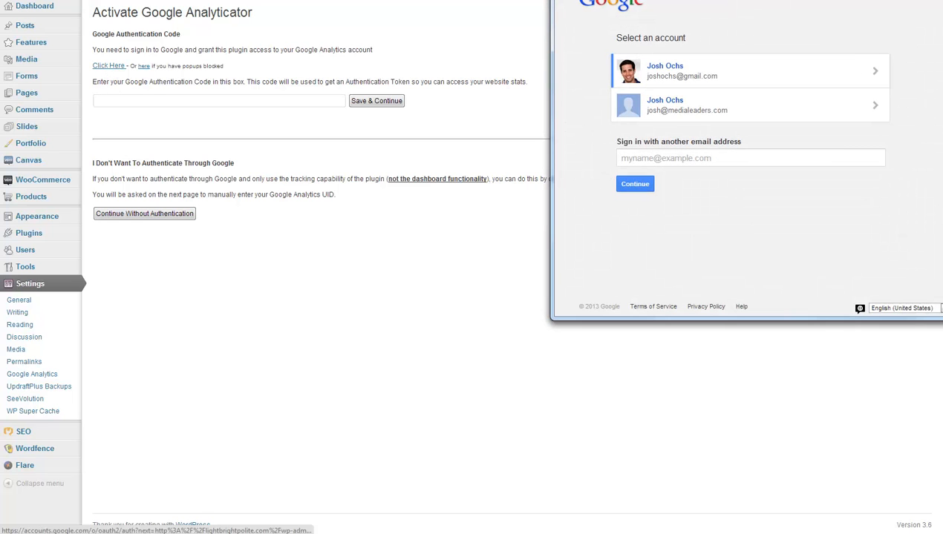
{"action": "left_click_drag", "start_coordinate": [801, 0], "coordinate": [559, 43]}
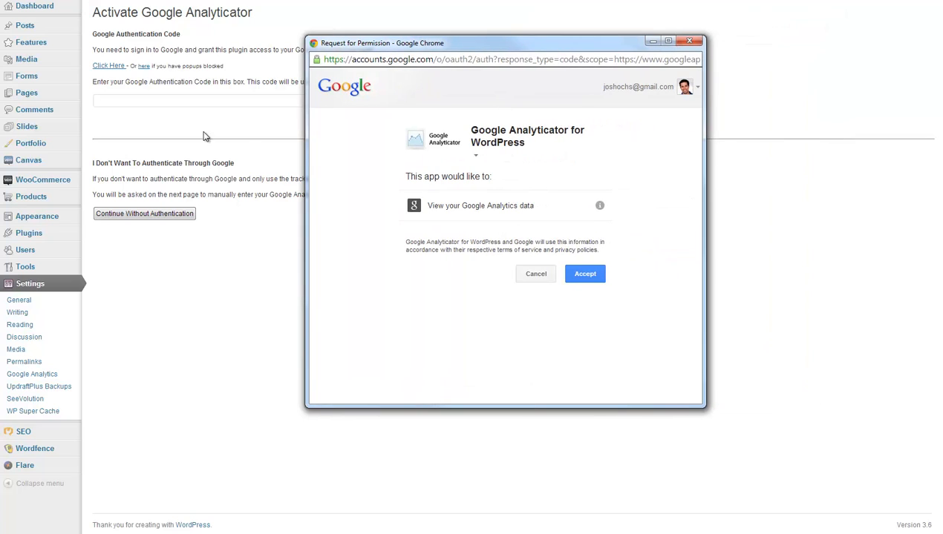
{"action": "left_click", "coordinate": [585, 275]}
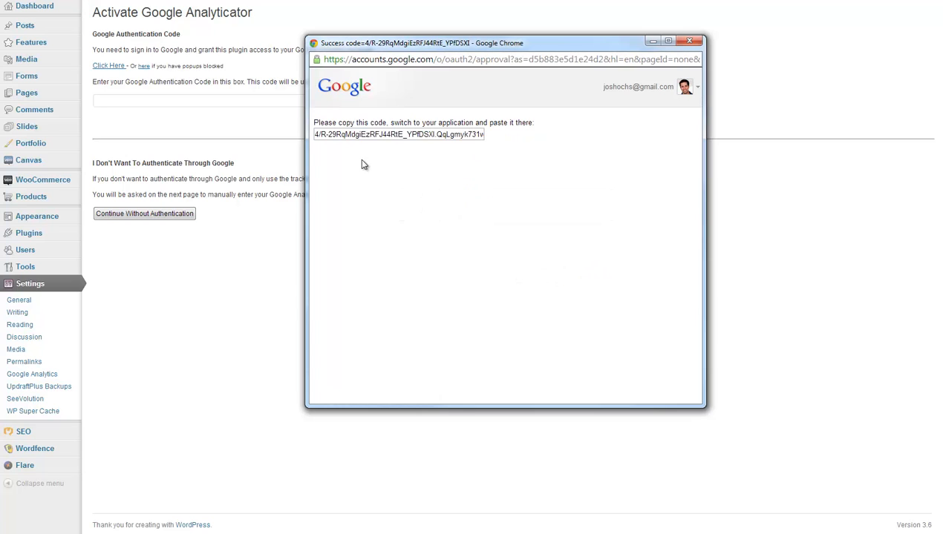
Step: Paste the authorization code into the Google Authentication Code box and save
{"action": "left_click", "coordinate": [369, 138]}
{"action": "left_click_drag", "start_coordinate": [469, 45], "coordinate": [942, 61]}
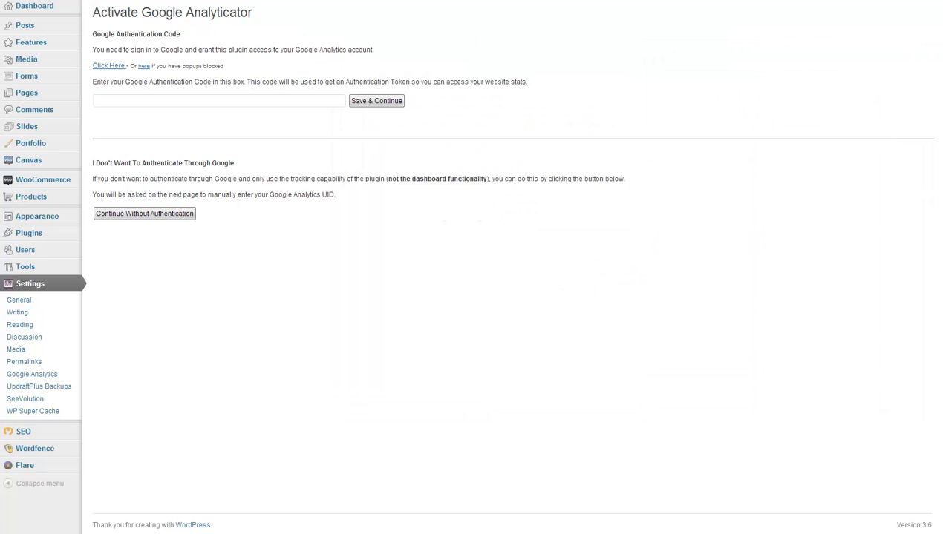
{"action": "left_click", "coordinate": [247, 101]}
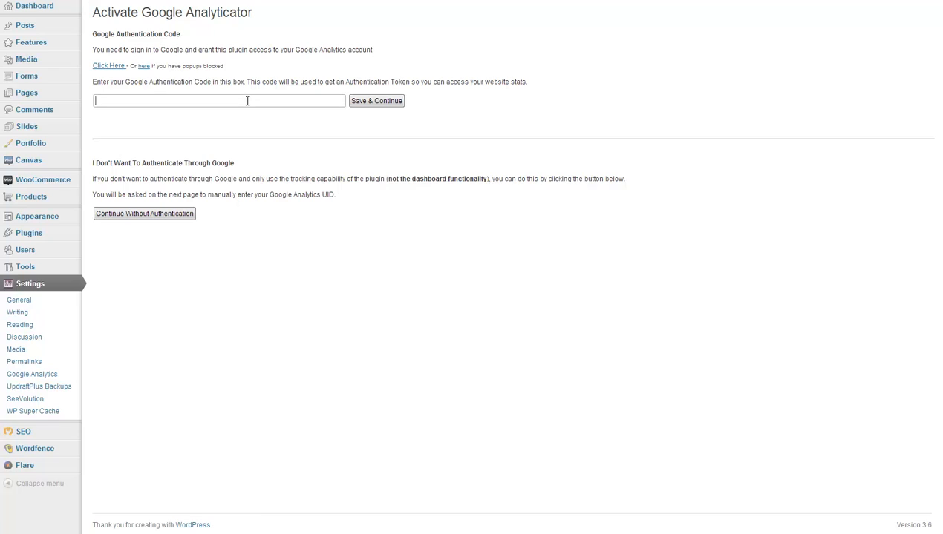
{"action": "left_click", "coordinate": [372, 101]}
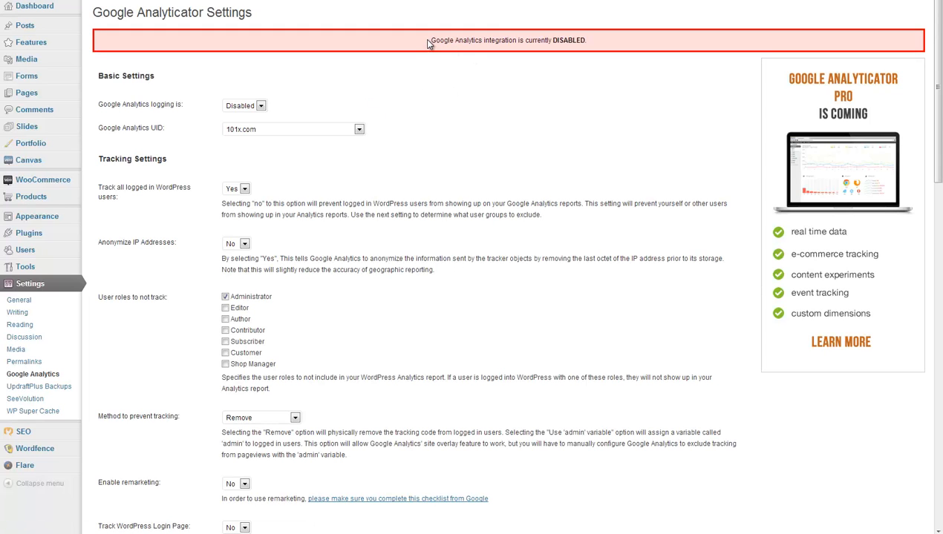
Step: Enable logging and choose LightBrightPolite.com as the Google Analytics UID
{"action": "left_click_drag", "start_coordinate": [427, 42], "coordinate": [618, 41]}
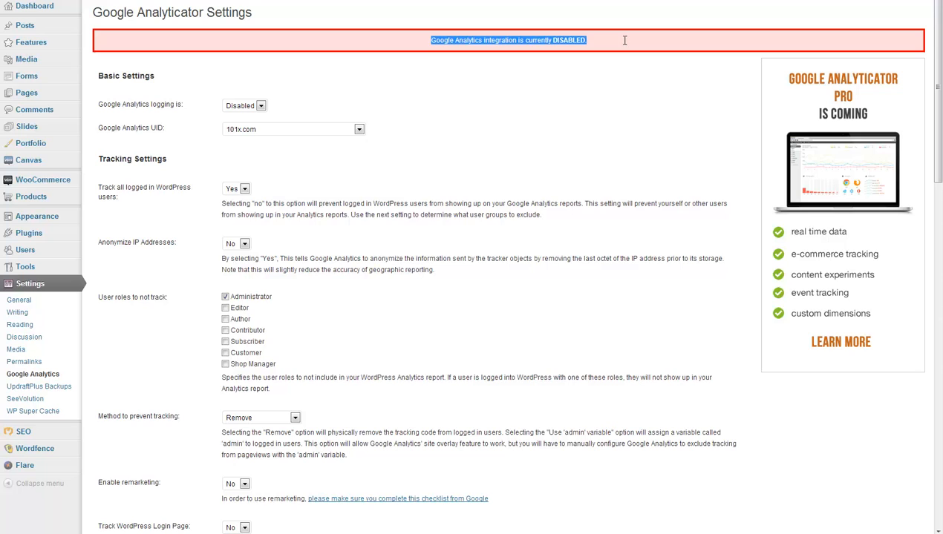
{"action": "left_click", "coordinate": [251, 129]}
{"action": "left_click", "coordinate": [251, 130]}
{"action": "left_click", "coordinate": [245, 107]}
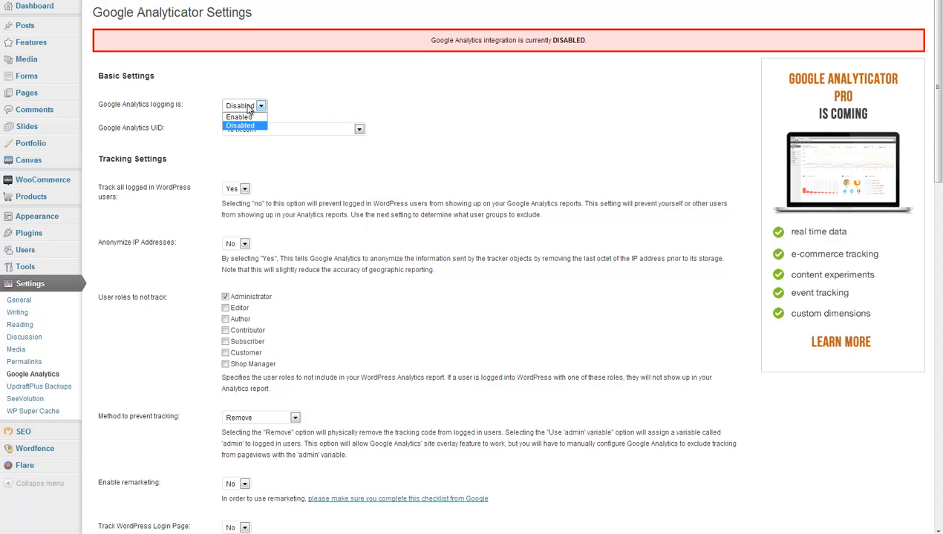
{"action": "left_click", "coordinate": [247, 121]}
{"action": "left_click", "coordinate": [252, 129]}
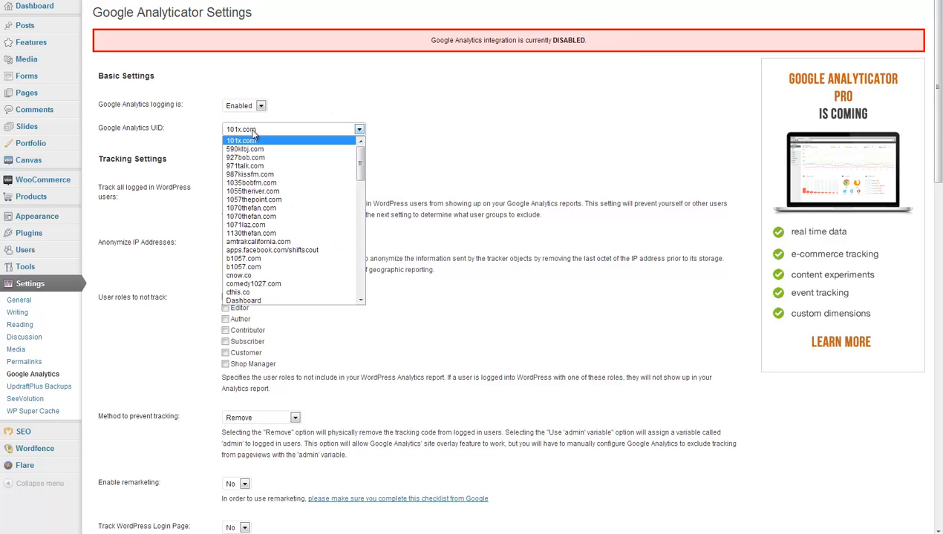
{"action": "type", "text": "lite"}
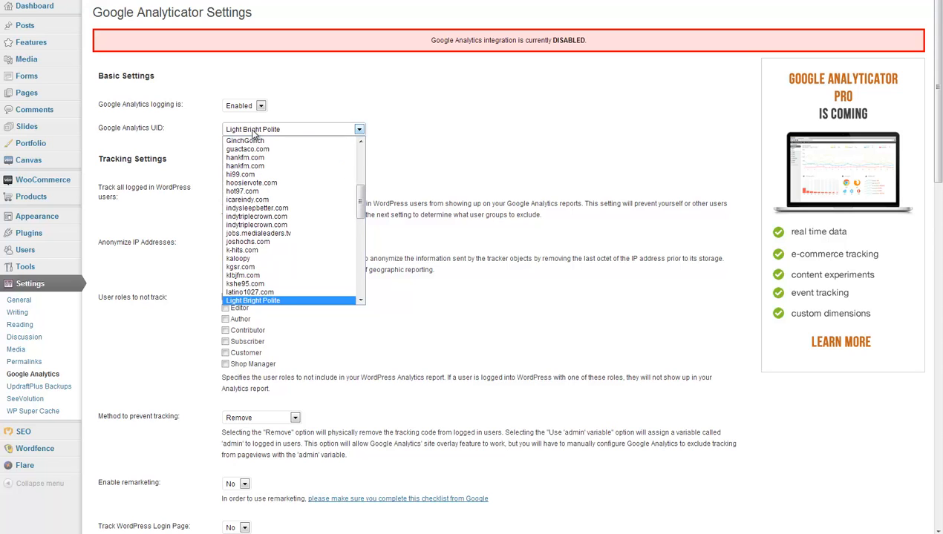
{"action": "scroll", "coordinate": [286, 203], "scroll_direction": "down", "scroll_amount": 2}
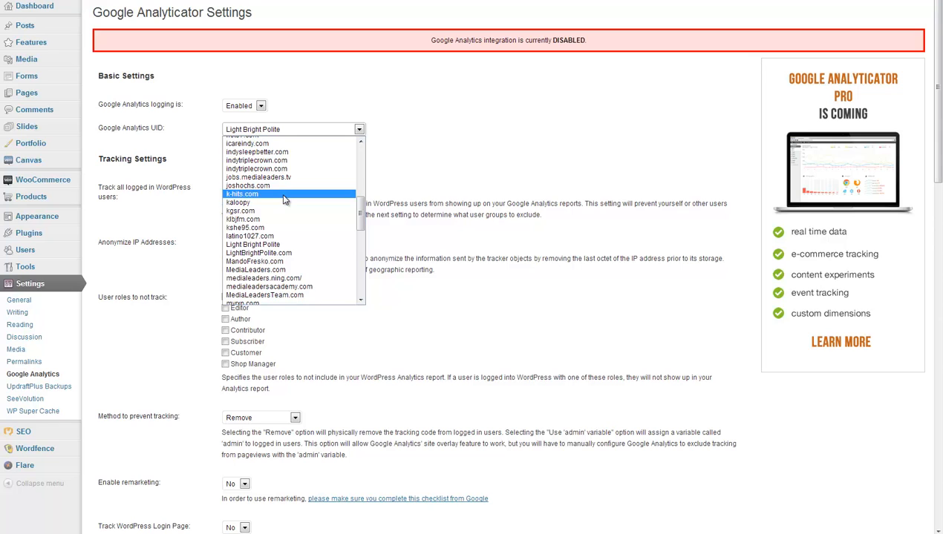
{"action": "left_click", "coordinate": [284, 255]}
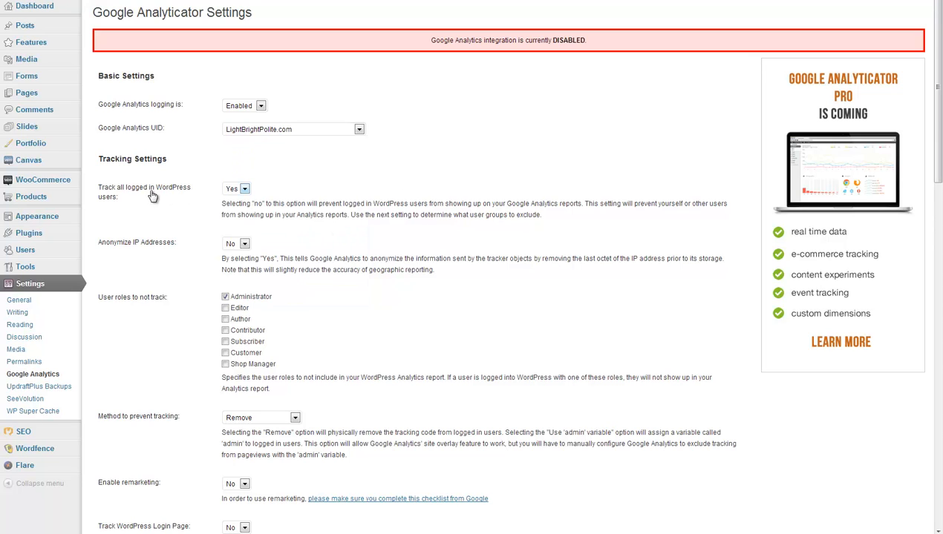
Step: Save the Google Analyticator settings and view the Google Analytics Summary on the Dashboard
{"action": "scroll", "coordinate": [349, 204], "scroll_direction": "down", "scroll_amount": 1}
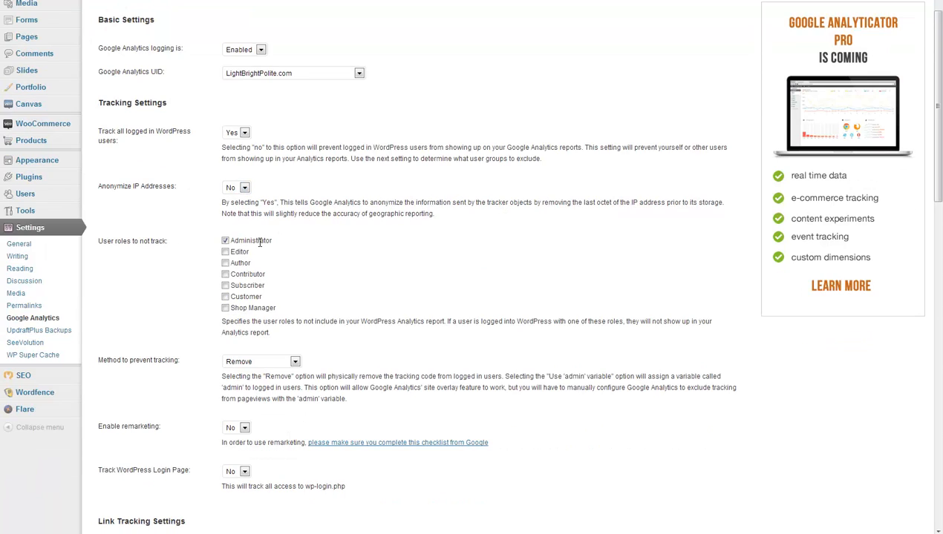
{"action": "scroll", "coordinate": [457, 220], "scroll_direction": "down", "scroll_amount": 10}
{"action": "scroll", "coordinate": [320, 457], "scroll_direction": "down", "scroll_amount": 4}
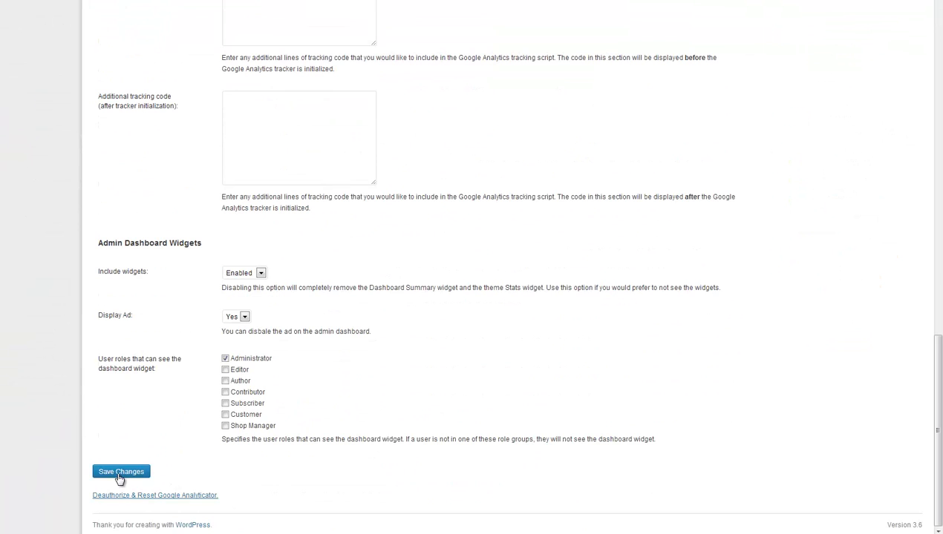
{"action": "left_click", "coordinate": [120, 473]}
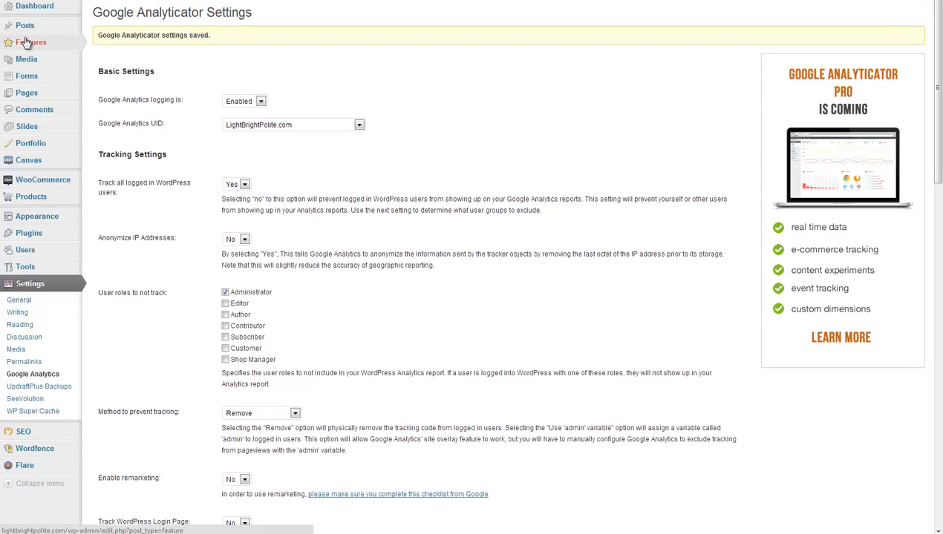
{"action": "mouse_move", "coordinate": [31, 15]}
{"action": "left_click", "coordinate": [108, 7]}
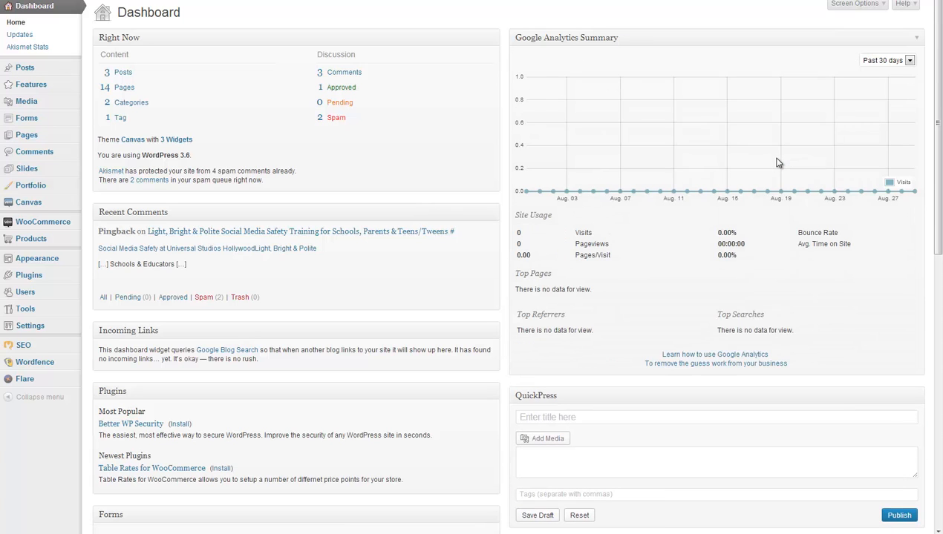
Step: In Screen Options, hide the Welcome panel and set the dashboard to 3 columns
{"action": "scroll", "coordinate": [579, 193], "scroll_direction": "down", "scroll_amount": 10}
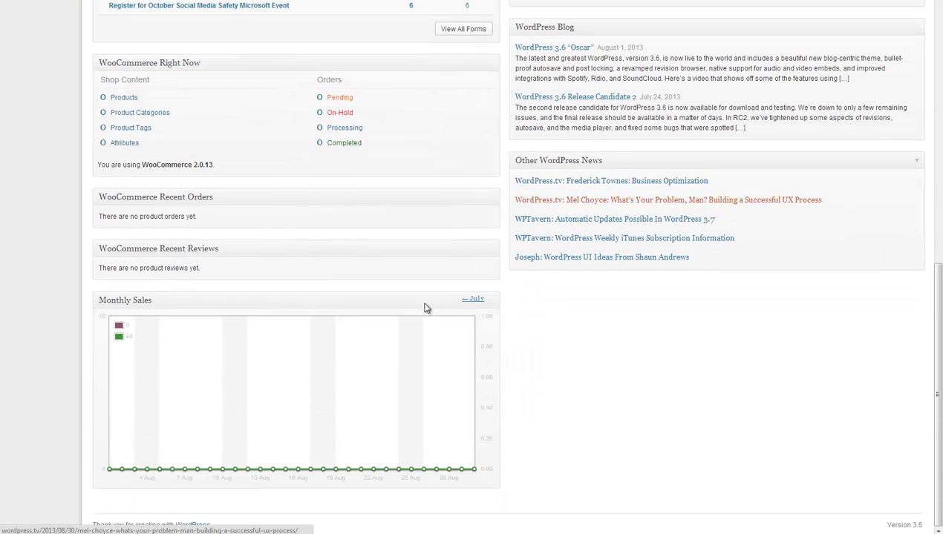
{"action": "scroll", "coordinate": [517, 330], "scroll_direction": "up", "scroll_amount": 10}
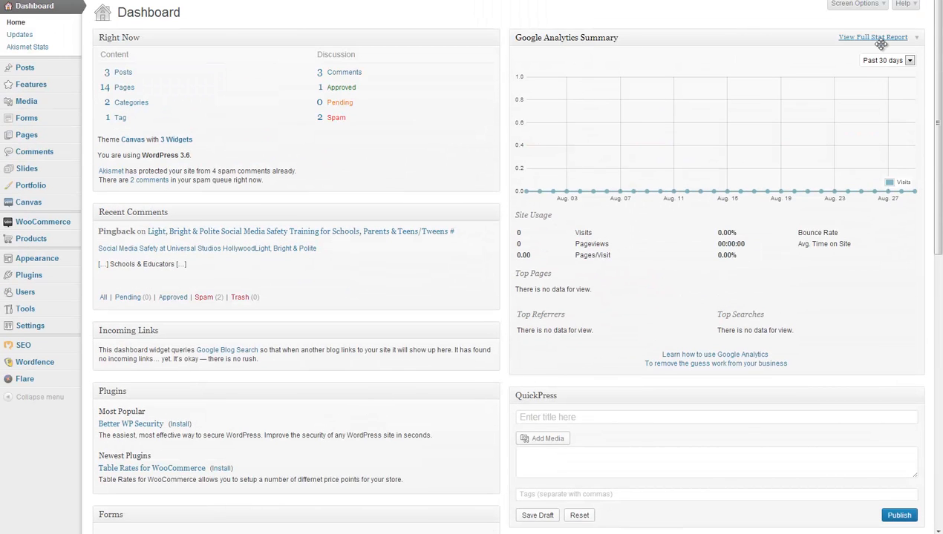
{"action": "left_click", "coordinate": [855, 4]}
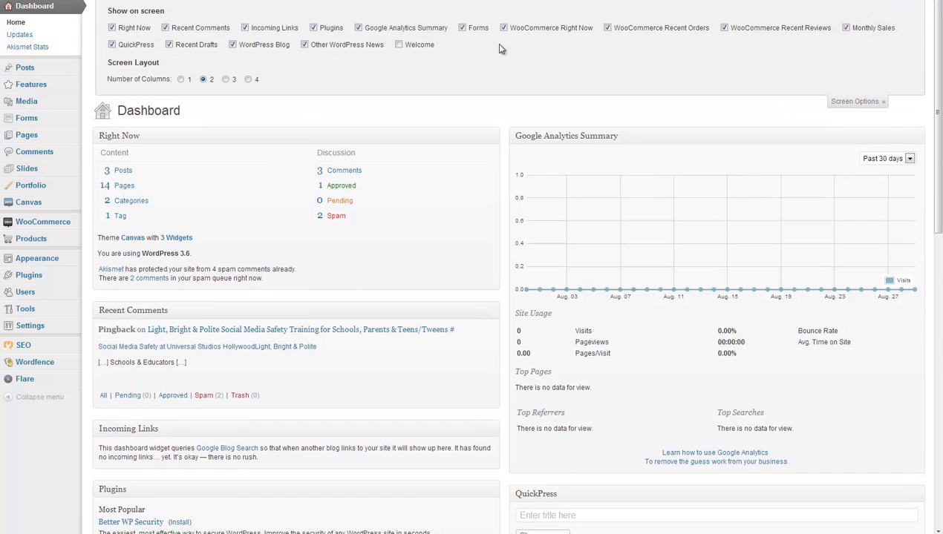
{"action": "left_click", "coordinate": [874, 101]}
{"action": "left_click", "coordinate": [864, 6]}
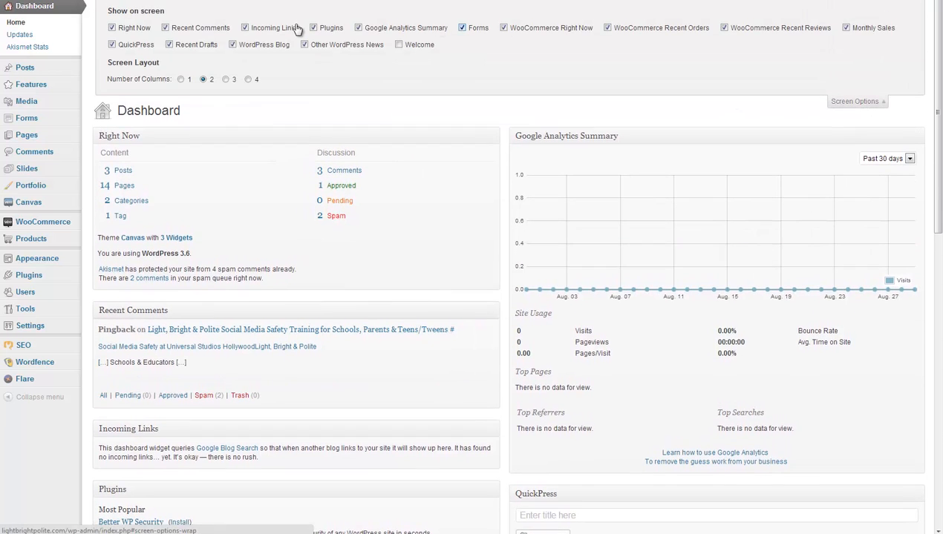
{"action": "left_click", "coordinate": [399, 45]}
{"action": "left_click", "coordinate": [398, 45]}
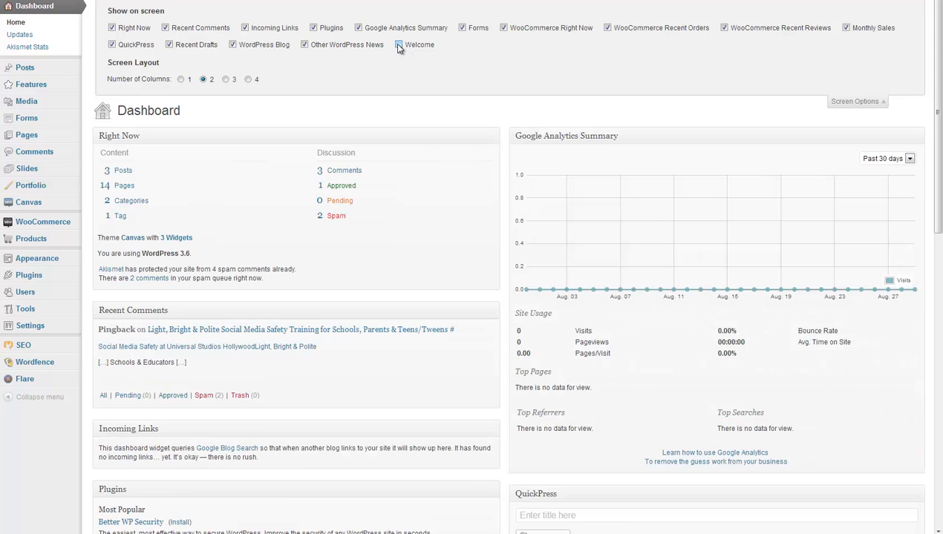
{"action": "left_click", "coordinate": [398, 45]}
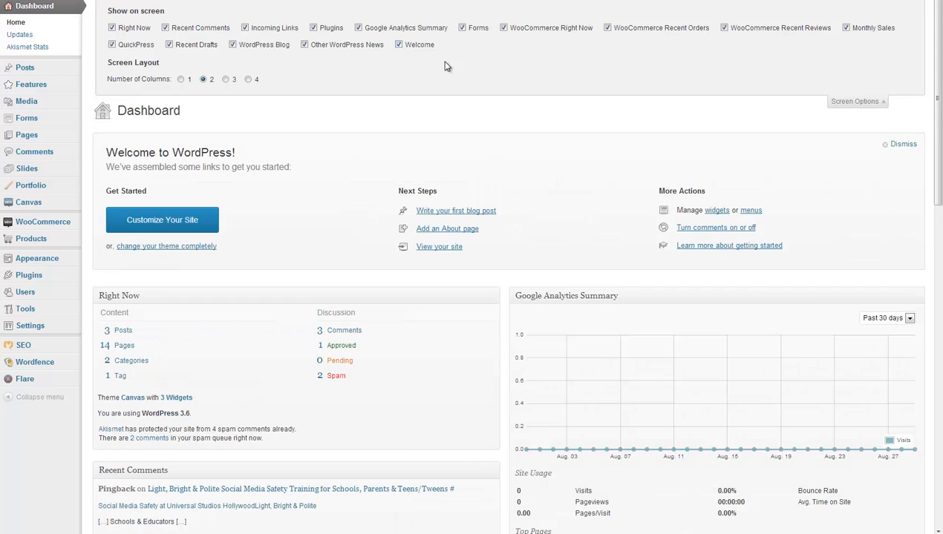
{"action": "left_click", "coordinate": [399, 46]}
{"action": "left_click", "coordinate": [228, 80]}
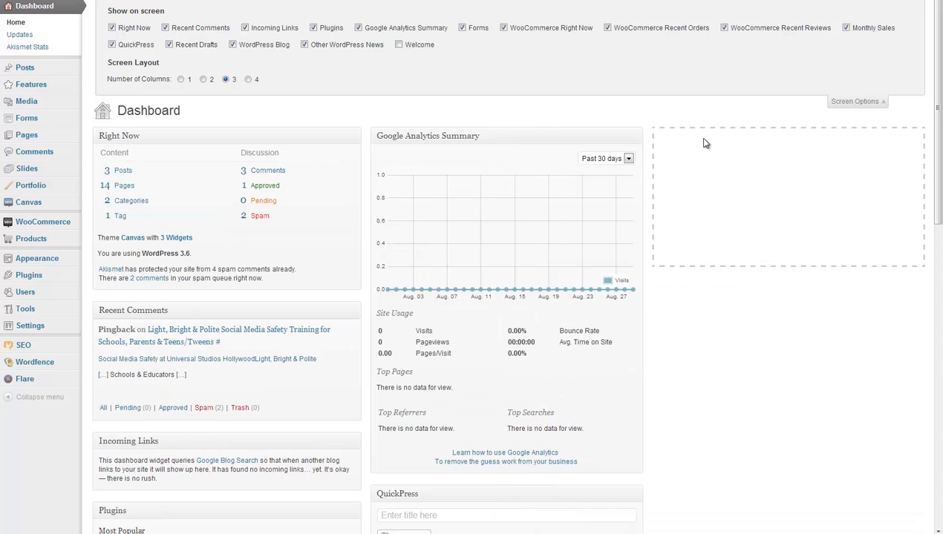
{"action": "left_click", "coordinate": [854, 102]}
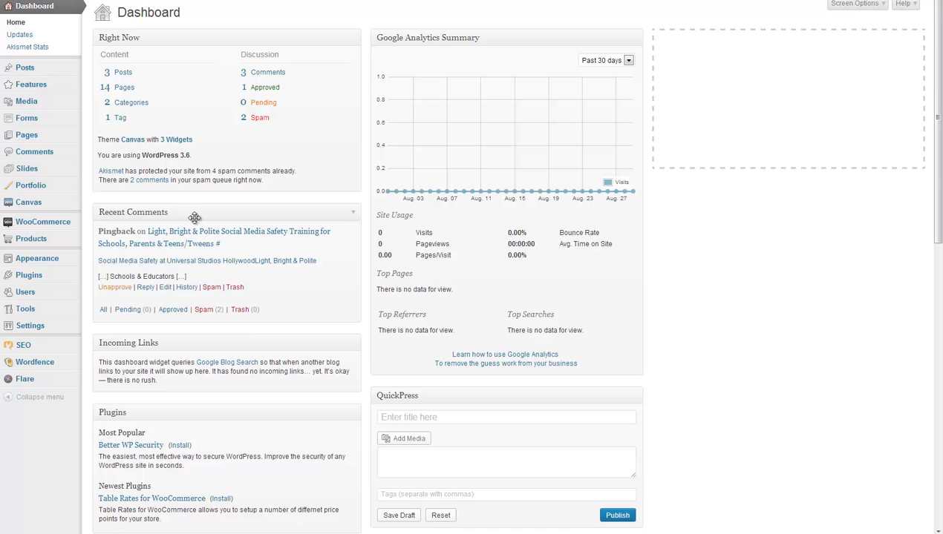
Step: Move Recent Comments and Forms into the third column and collapse QuickPress
{"action": "left_click_drag", "start_coordinate": [176, 213], "coordinate": [793, 75]}
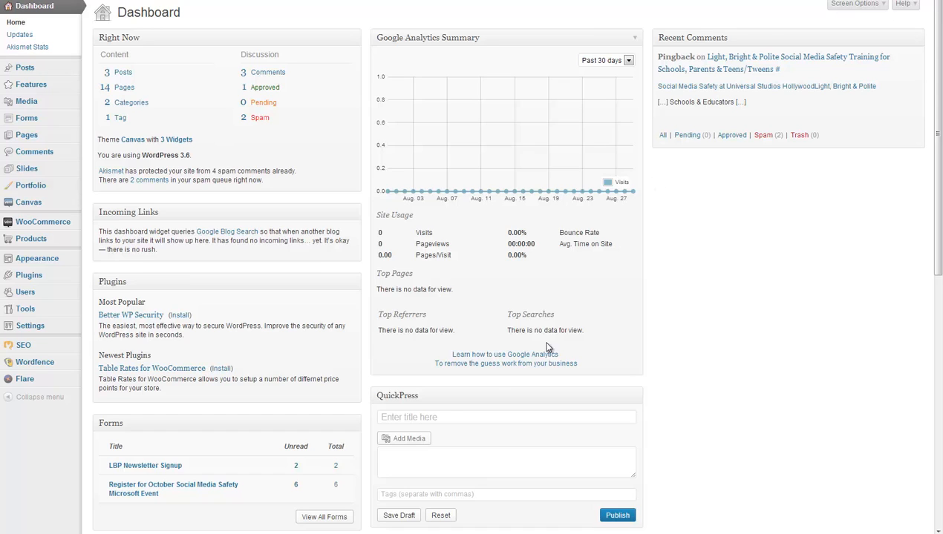
{"action": "left_click", "coordinate": [631, 401]}
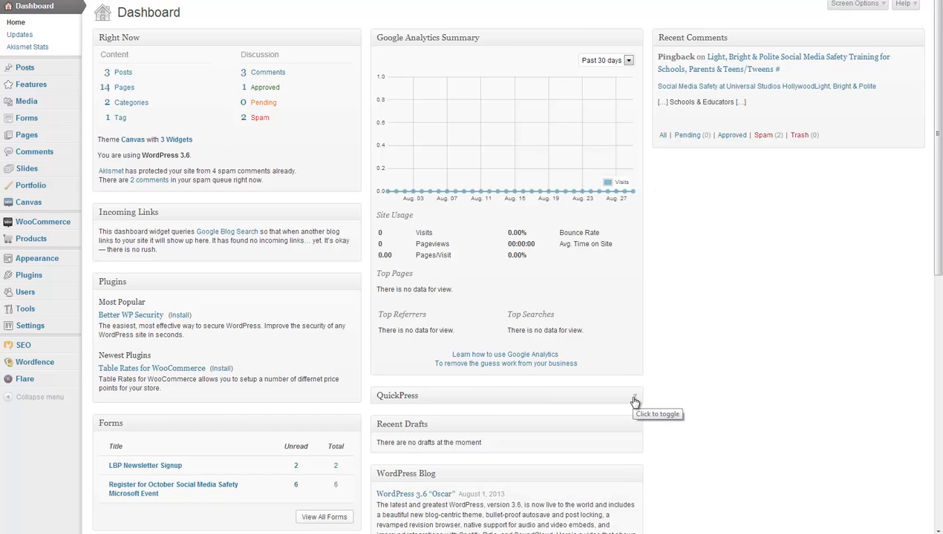
{"action": "left_click_drag", "start_coordinate": [576, 304], "coordinate": [709, 172]}
{"action": "left_click_drag", "start_coordinate": [515, 41], "coordinate": [770, 185]}
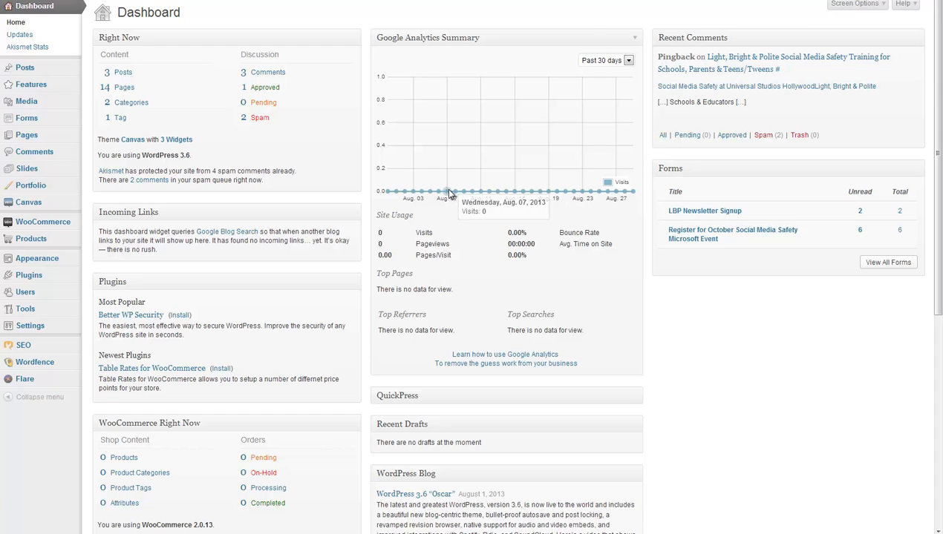
Step: Switch the analytics summary to Yesterday, then back to Past 30 days
{"action": "left_click", "coordinate": [598, 61]}
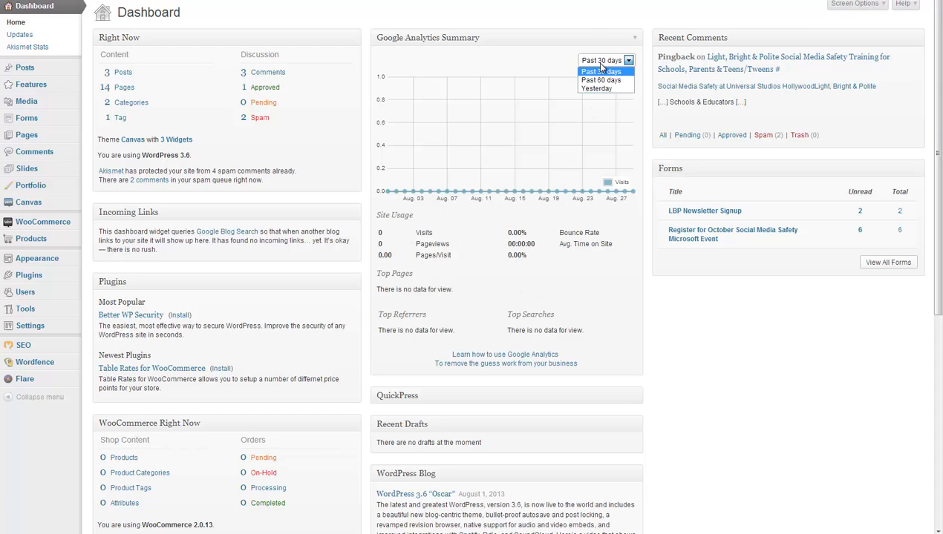
{"action": "left_click", "coordinate": [601, 89]}
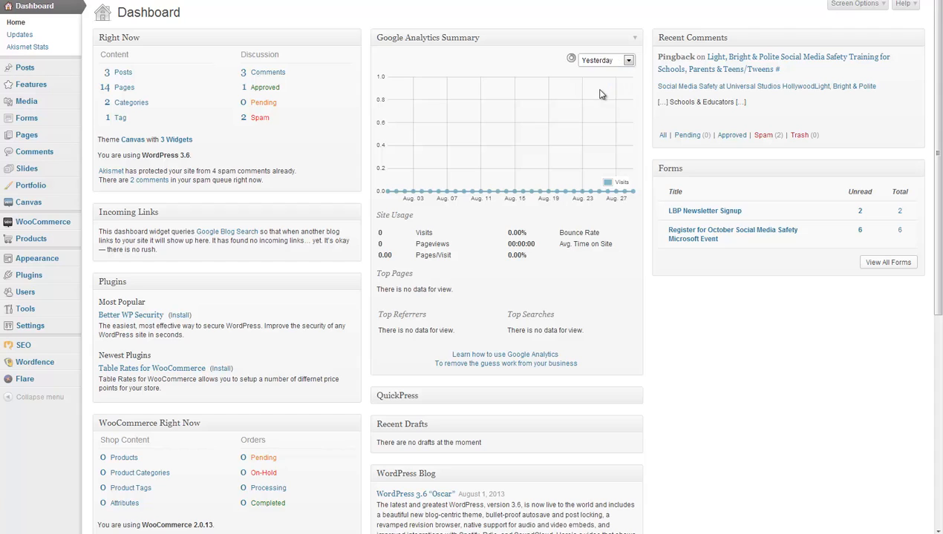
{"action": "left_click", "coordinate": [599, 61]}
{"action": "left_click", "coordinate": [600, 71]}
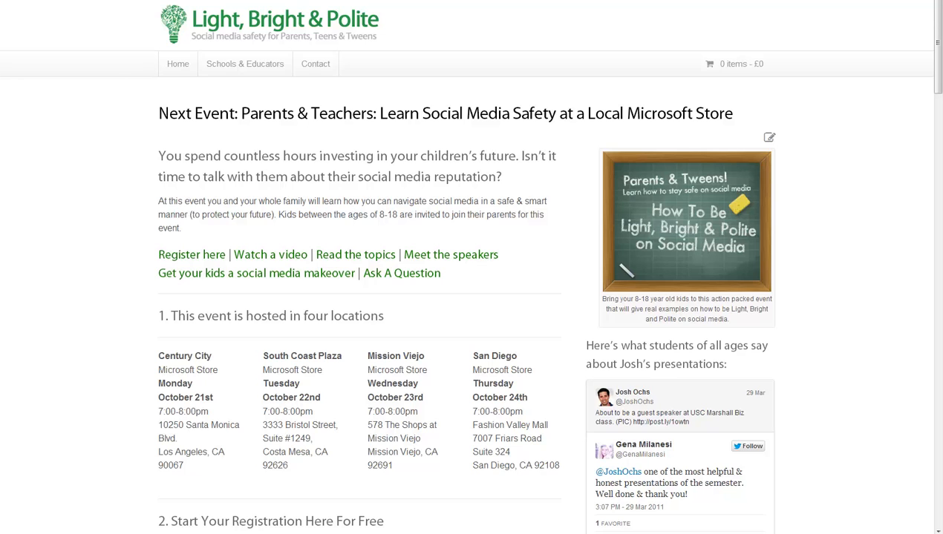
Step: Reload the Light, Bright & Polite home page from its site logo
{"action": "left_click", "coordinate": [260, 29]}
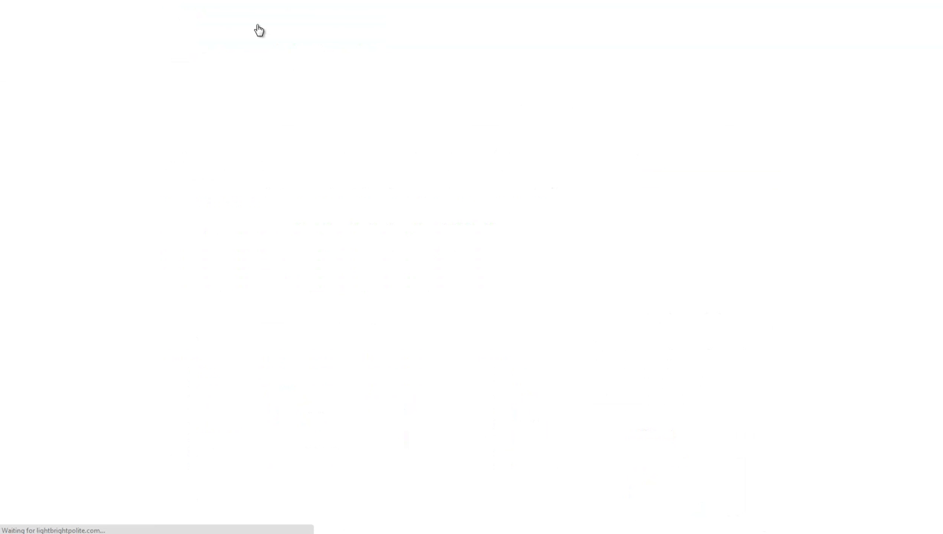